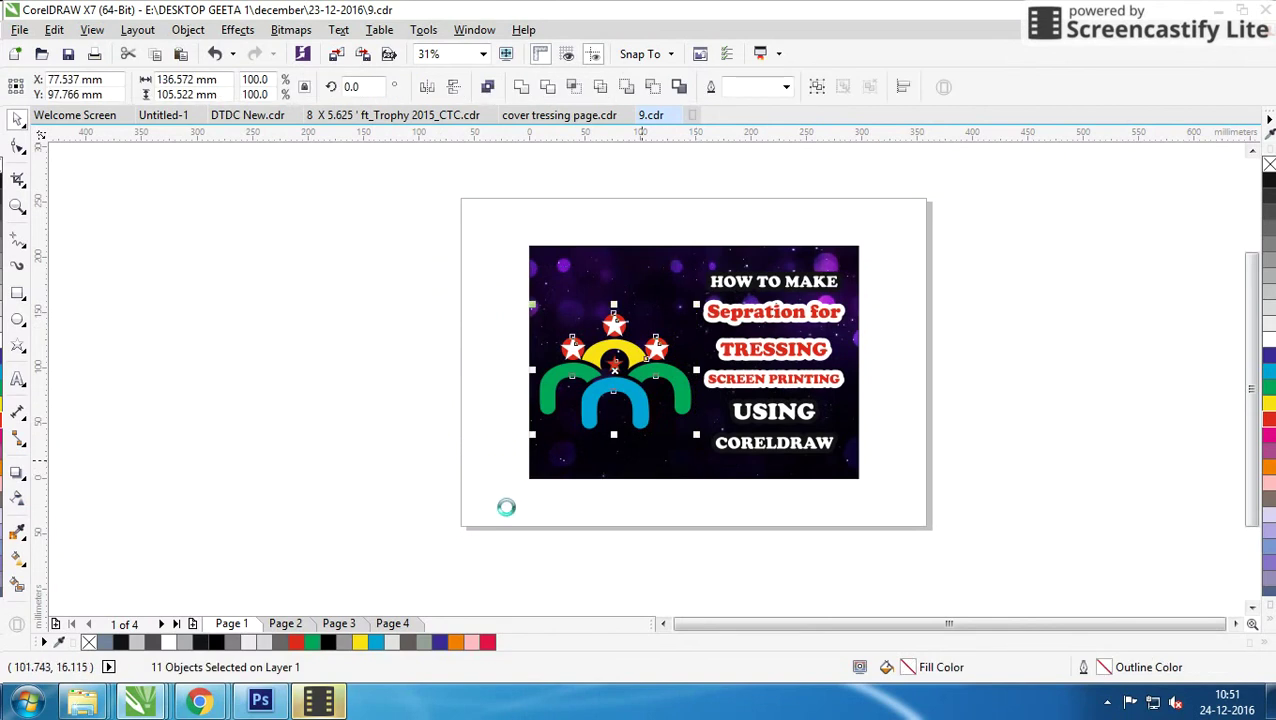
# Paste the copied logo onto Page 2 and reposition it on the page.
pyautogui.click(285, 623)
pyautogui.hotkey('ctrl', 'v')
pyautogui.scroll(1, 706, 376)
pyautogui.moveTo(641, 379); pyautogui.dragTo(598, 321)
pyautogui.click(704, 316)
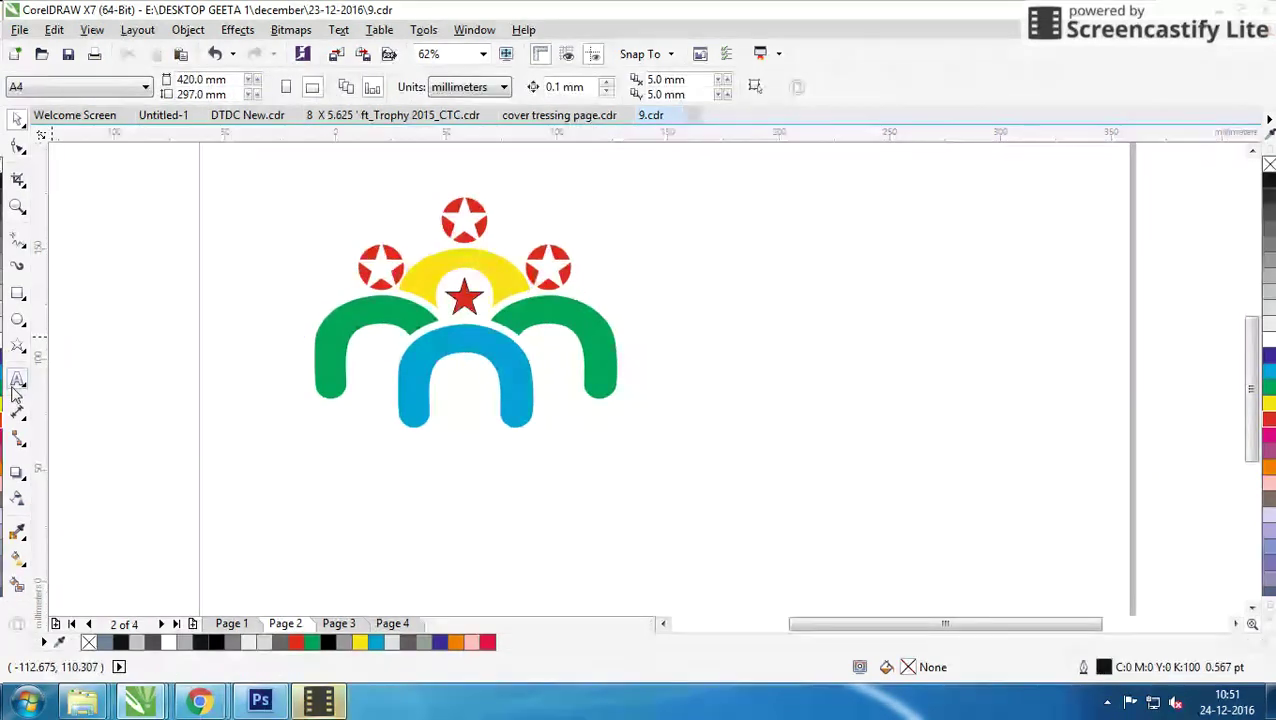
# Add the caption "FIRST MAKE A BOX" above the logo in the ARMY RUST font.
pyautogui.click(17, 379)
pyautogui.scroll(-1, 712, 319)
pyautogui.scroll(1, 651, 310)
pyautogui.click(651, 313)
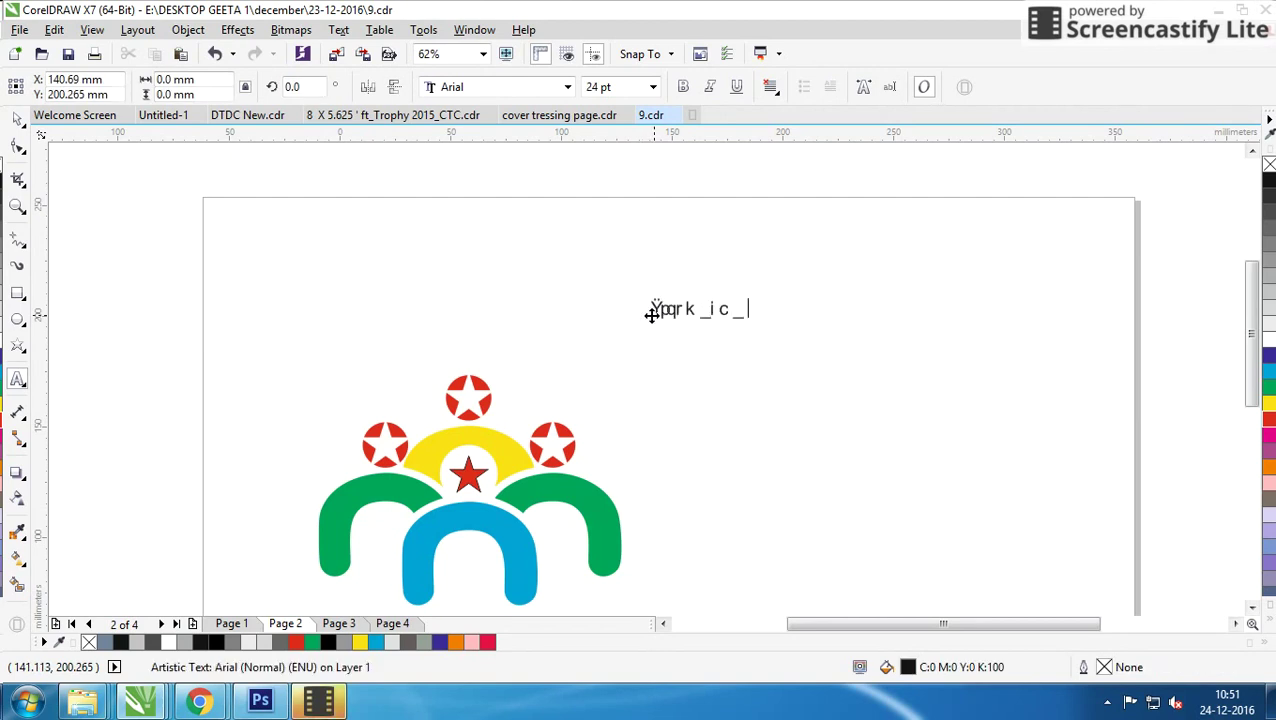
pyautogui.hotkey('ctrl', 'a')
pyautogui.click(567, 87)
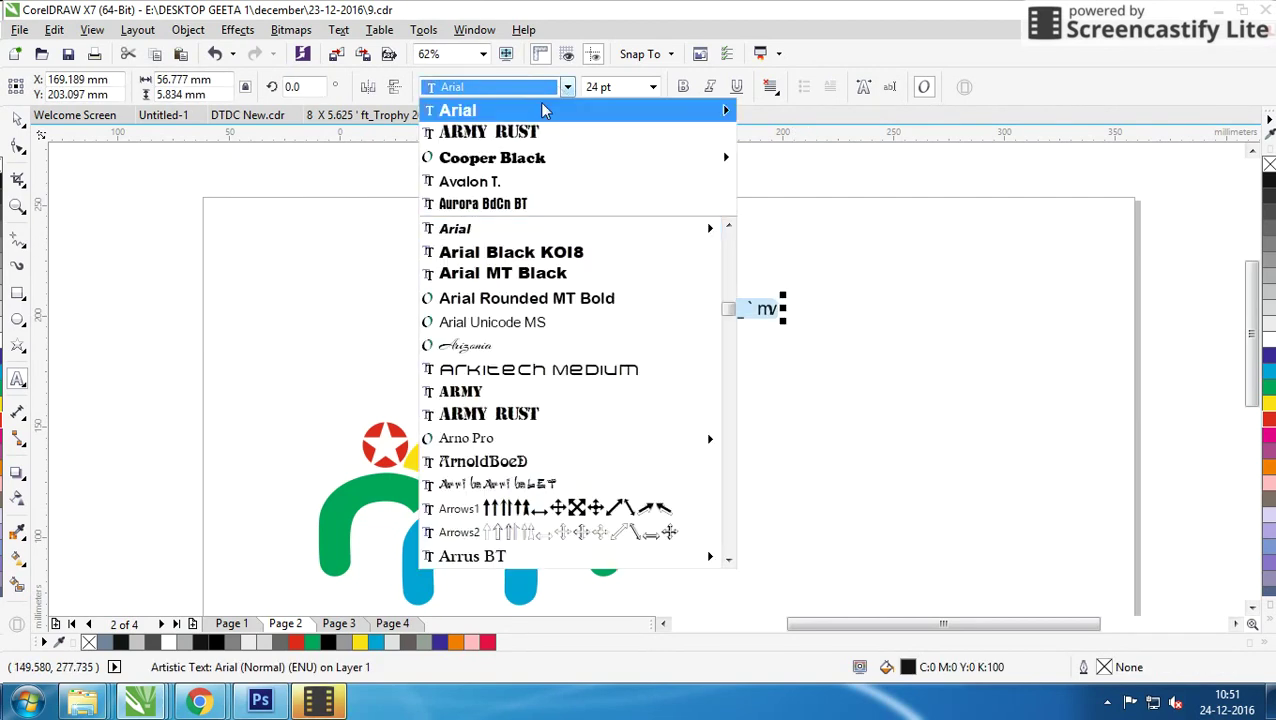
pyautogui.click(480, 131)
pyautogui.hotkey('ctrl', 'space')
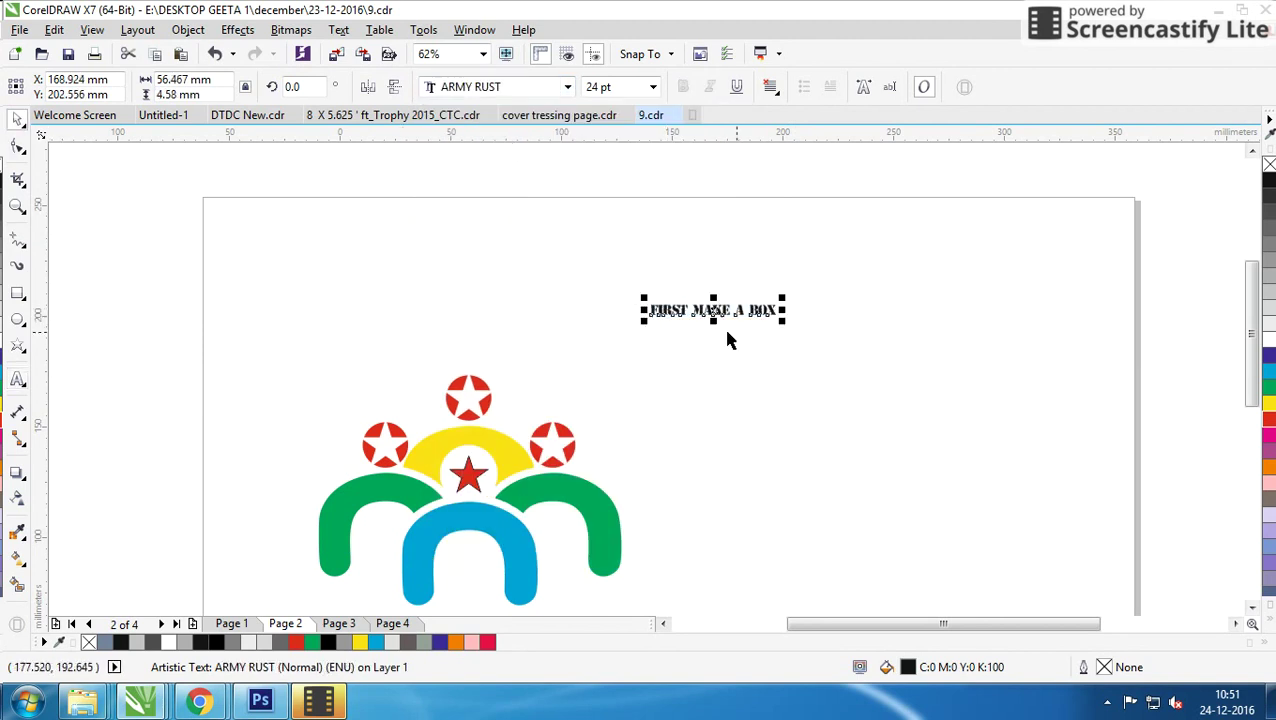
# Enlarge the caption to about 184 mm wide and move it up near the page's upper edge.
pyautogui.moveTo(782, 298); pyautogui.dragTo(927, 287)
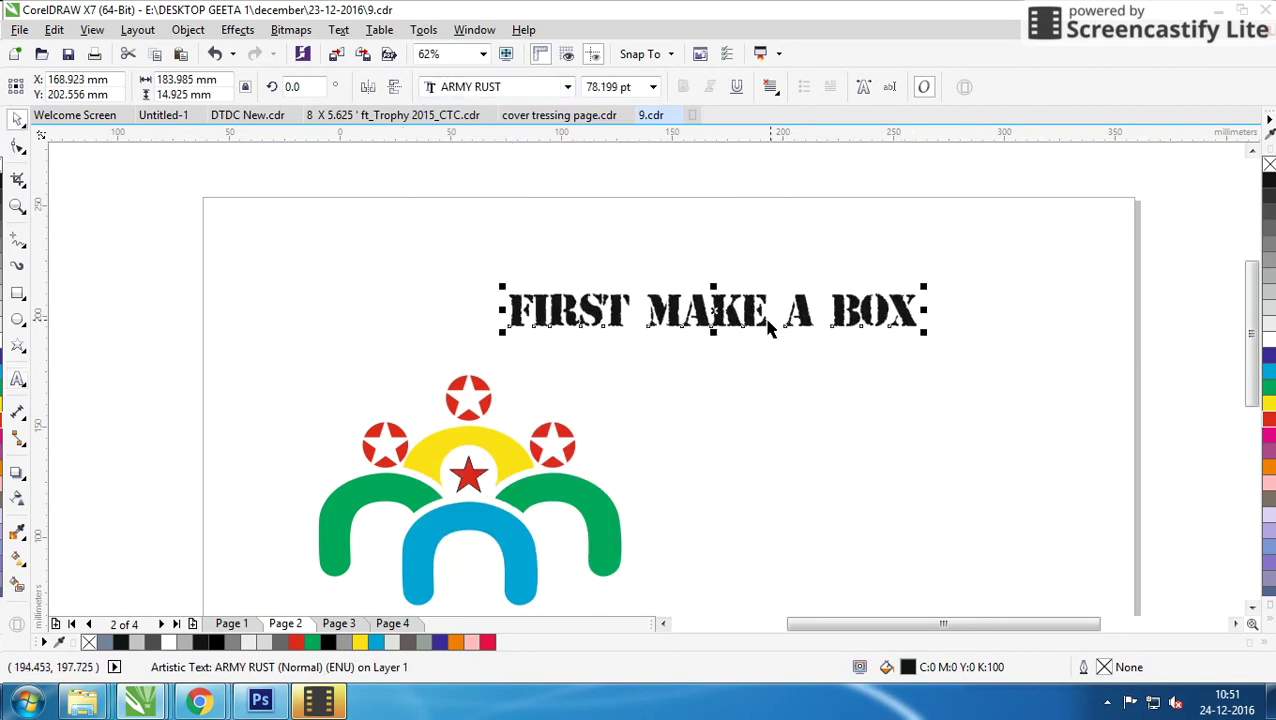
pyautogui.moveTo(745, 318); pyautogui.dragTo(748, 273)
pyautogui.scroll(-1, 738, 277)
pyautogui.scroll(1, 648, 365)
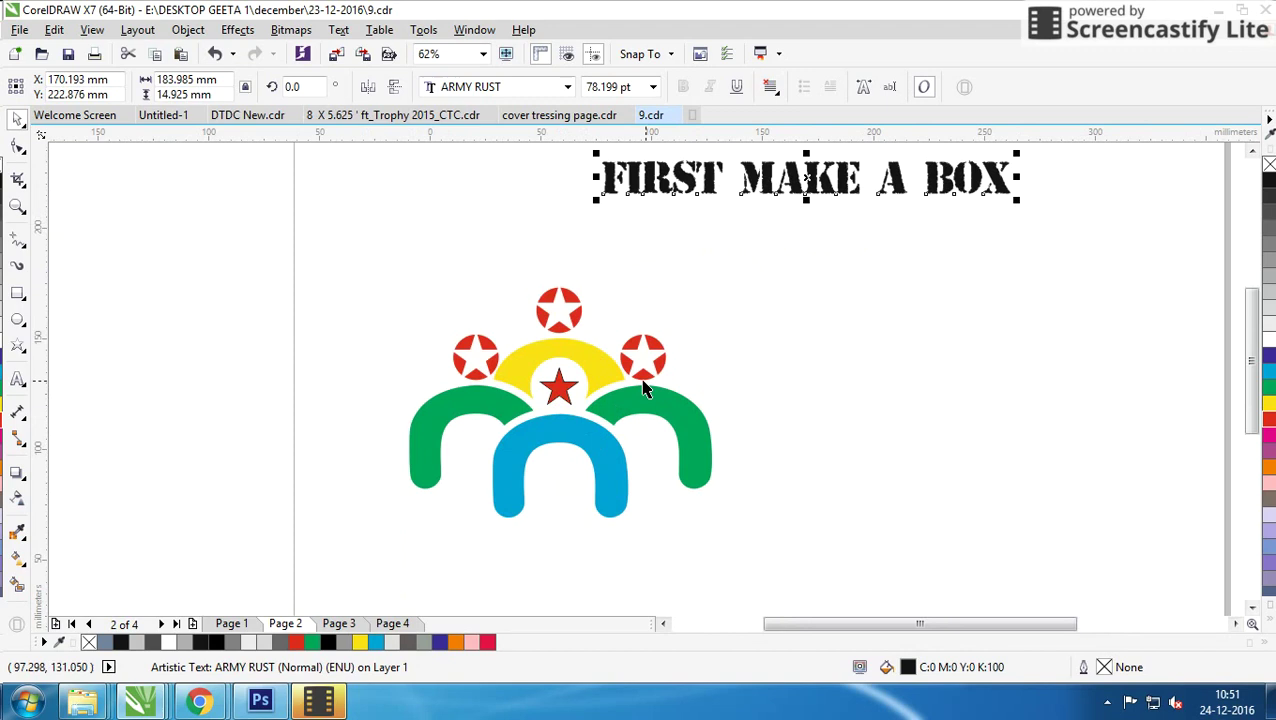
# Draw a rectangular box enclosing the logo and group all the logo's objects.
pyautogui.click(18, 294)
pyautogui.moveTo(385, 275)
pyautogui.mouseDown()
pyautogui.moveTo(718, 595)
pyautogui.moveTo(733, 543)
pyautogui.mouseUp()
pyautogui.click(17, 118)
pyautogui.moveTo(178, 216); pyautogui.dragTo(802, 533)
pyautogui.click(817, 87)
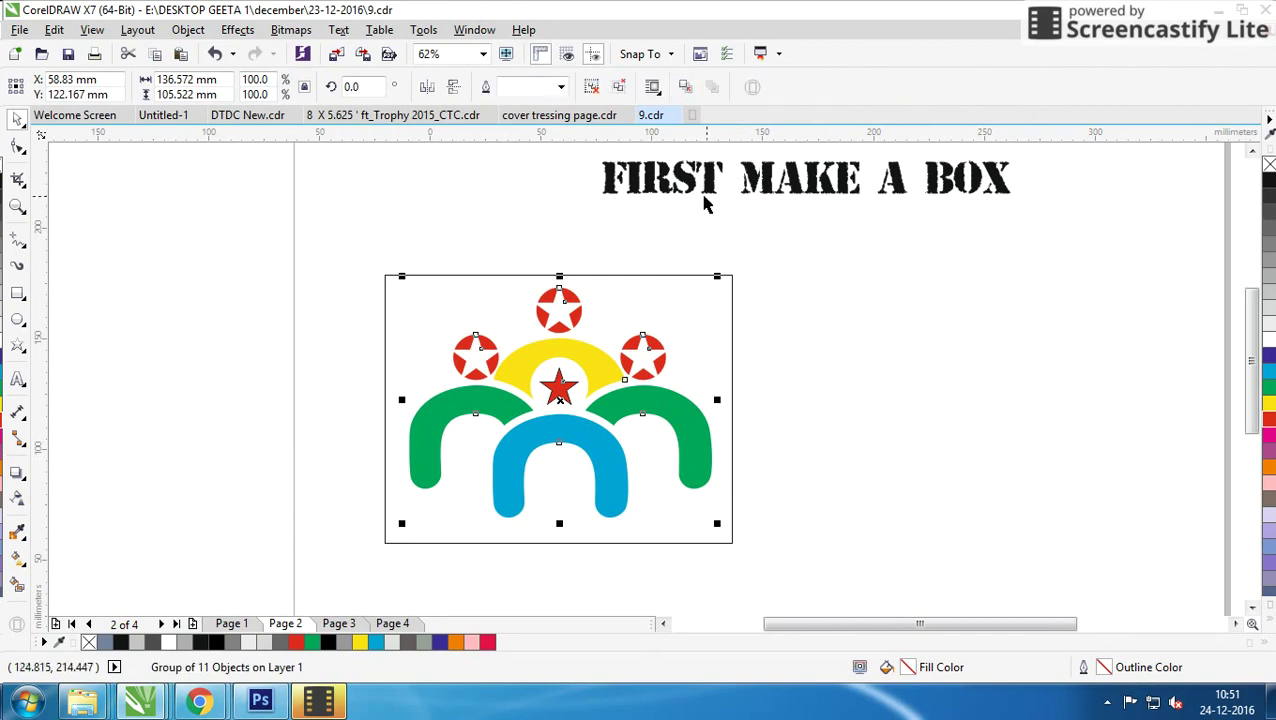
# Center the grouped logo and the box on each other horizontally and vertically.
pyautogui.moveTo(644, 256); pyautogui.dragTo(716, 352)
pyautogui.press('c')
pyautogui.press('e')
# Duplicate the boxed logo into a two-by-two grid of four copies.
pyautogui.scroll(-2, 636, 400)
pyautogui.scroll(-3, 645, 400)
pyautogui.scroll(2, 645, 372)
pyautogui.keyDown('shift'); pyautogui.click(628, 346); pyautogui.keyUp('shift')
pyautogui.moveTo(625, 304); pyautogui.dragTo(626, 449)
pyautogui.hotkey('ctrl', 'z')
pyautogui.moveTo(917, 280); pyautogui.dragTo(473, 455)
pyautogui.moveTo(580, 346); pyautogui.dragTo(579, 490)
# Move the four boxed logos to the empty area right of the page and ungroup them completely.
pyautogui.moveTo(467, 302); pyautogui.dragTo(943, 608)
pyautogui.scroll(-1, 814, 430)
pyautogui.moveTo(620, 350); pyautogui.dragTo(1005, 280)
pyautogui.scroll(2, 1005, 280)
pyautogui.click(870, 89)
pyautogui.click(866, 260)
# Remove the outline from the central red star in the upper-left box.
pyautogui.scroll(1, 597, 363)
pyautogui.click(461, 350)
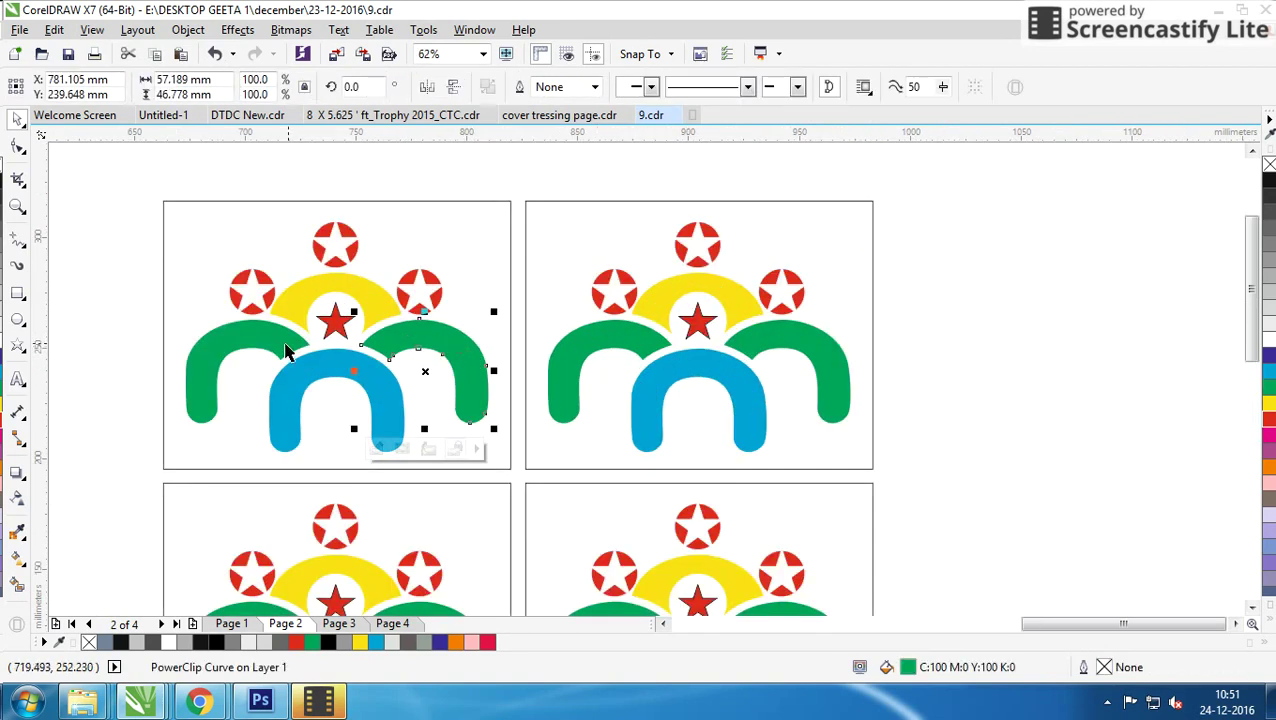
pyautogui.click(327, 322)
pyautogui.rightClick(1270, 166)
pyautogui.press('Escape')
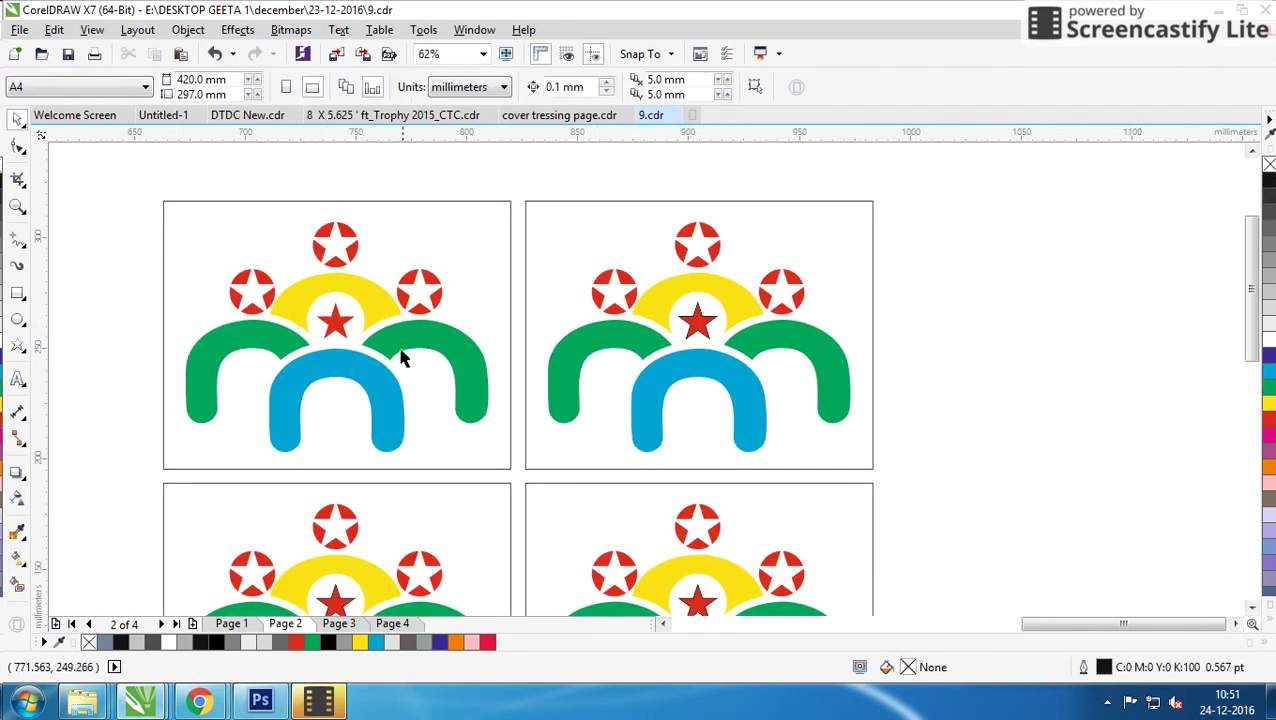
# Delete the two green arches, the blue arch and the yellow arch from the upper-left box.
pyautogui.click(418, 343)
pyautogui.press('Delete')
pyautogui.click(242, 342)
pyautogui.press('Delete')
pyautogui.click(322, 370)
pyautogui.press('Delete')
pyautogui.click(316, 297)
pyautogui.press('Delete')
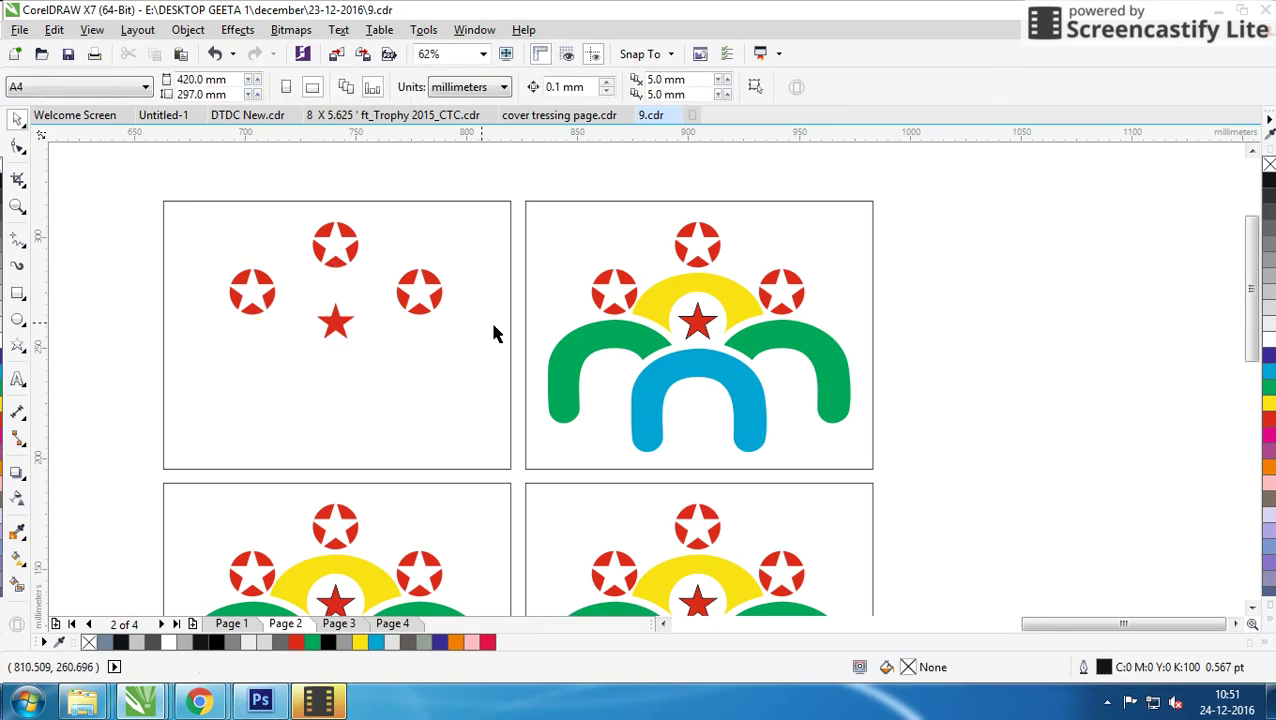
# Fill the central star and the three circled stars in the upper-left box with black.
pyautogui.click(340, 322)
pyautogui.click(1268, 181)
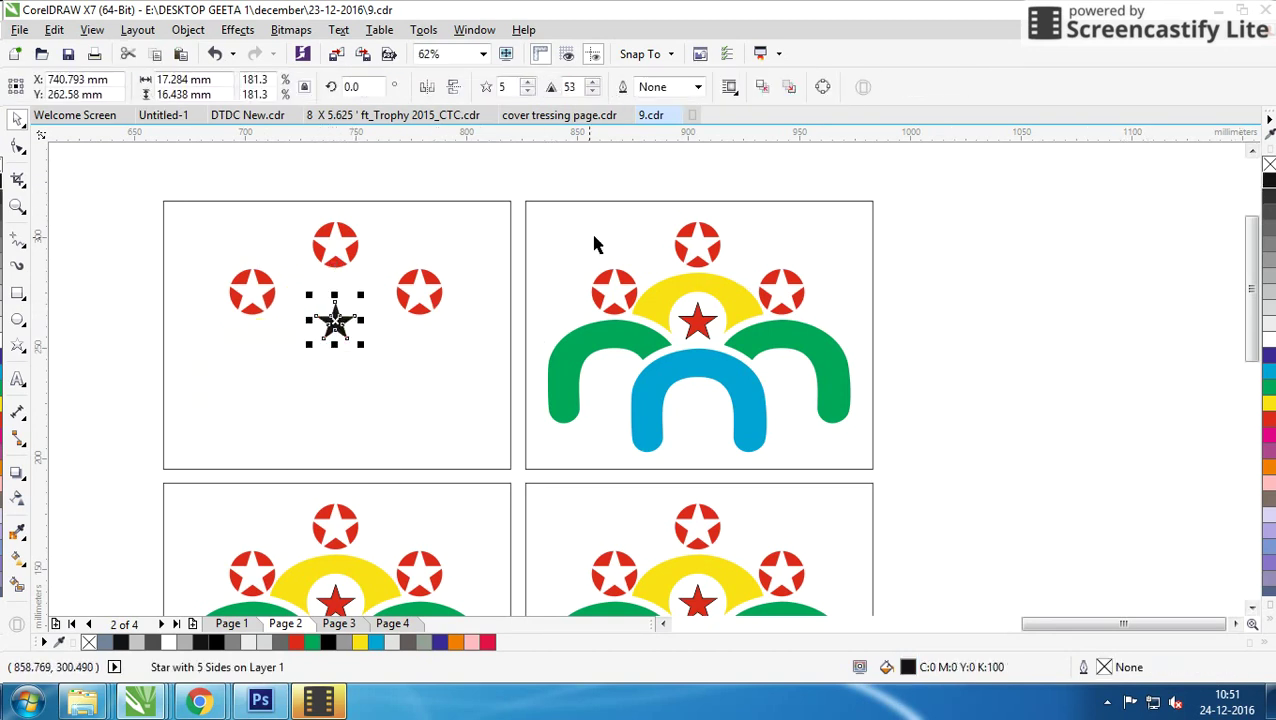
pyautogui.scroll(2, 640, 385)
pyautogui.click(567, 308)
pyautogui.hotkey('ctrl', 'r')
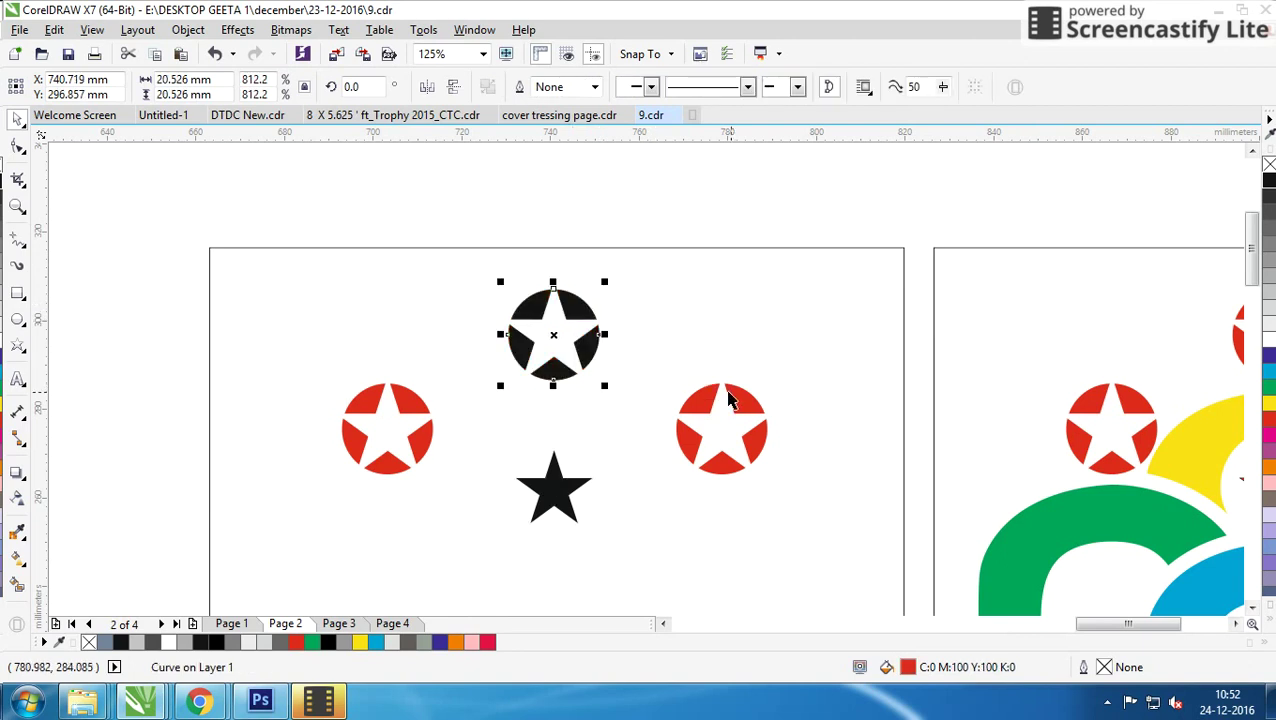
pyautogui.click(703, 407)
pyautogui.hotkey('ctrl', 'r')
pyautogui.click(415, 412)
pyautogui.hotkey('ctrl', 'r')
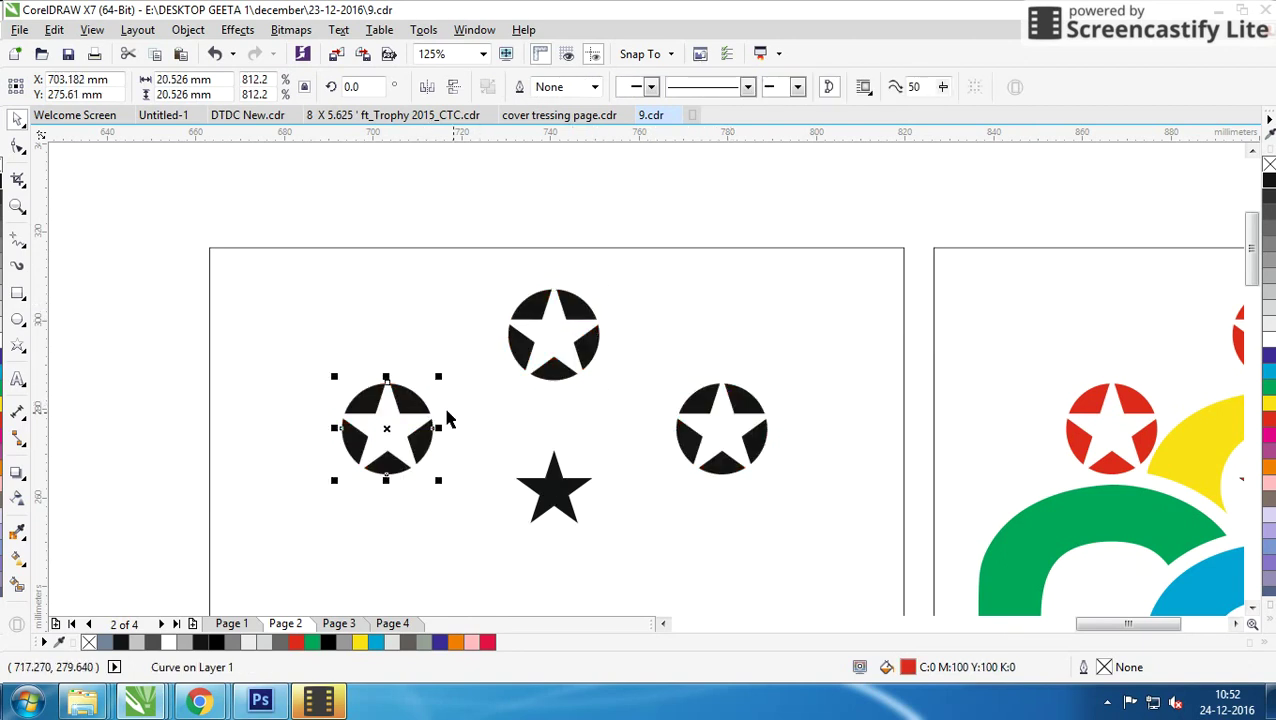
# Delete the central star and the three circled stars from the upper-right box.
pyautogui.scroll(-2, 660, 387)
pyautogui.scroll(1, 660, 387)
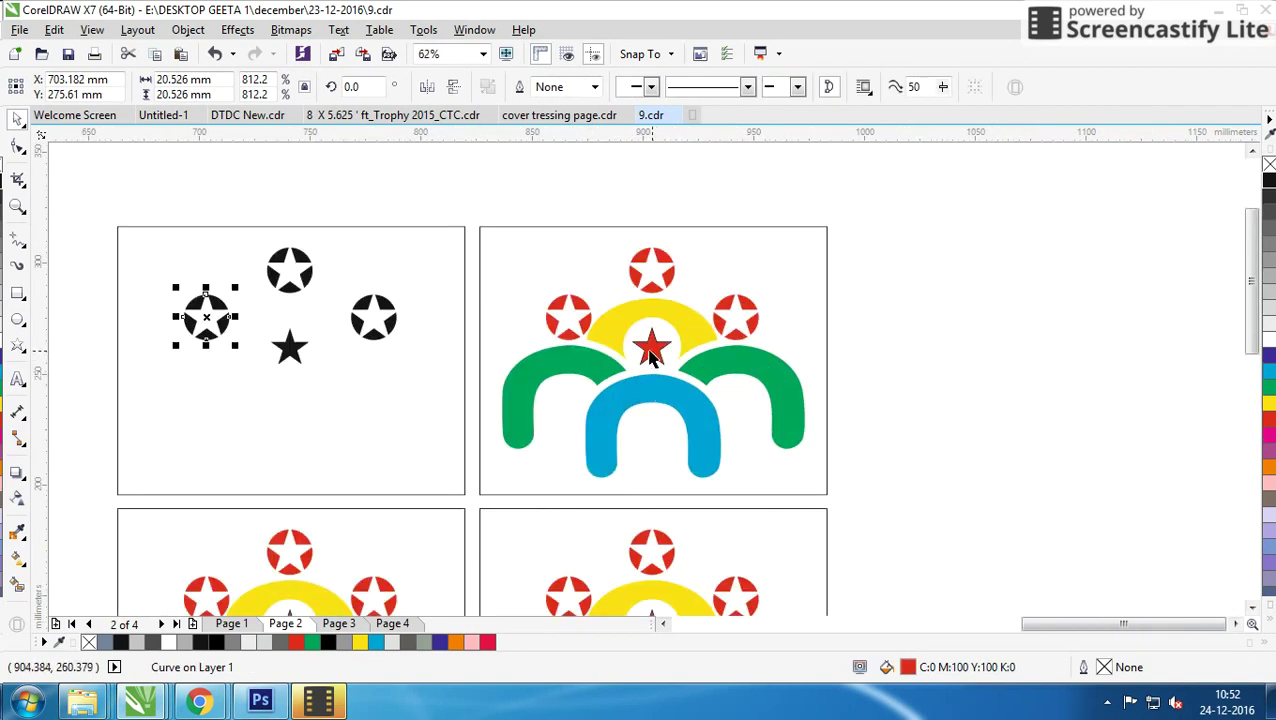
pyautogui.click(650, 352)
pyautogui.press('Delete')
pyautogui.moveTo(883, 242); pyautogui.dragTo(705, 348)
pyautogui.moveTo(717, 198); pyautogui.dragTo(617, 312)
pyautogui.press('Delete')
pyautogui.moveTo(620, 195); pyautogui.dragTo(508, 352)
pyautogui.press('Delete')
# Delete the yellow arch and the blue arch from the upper-right box.
pyautogui.click(610, 322)
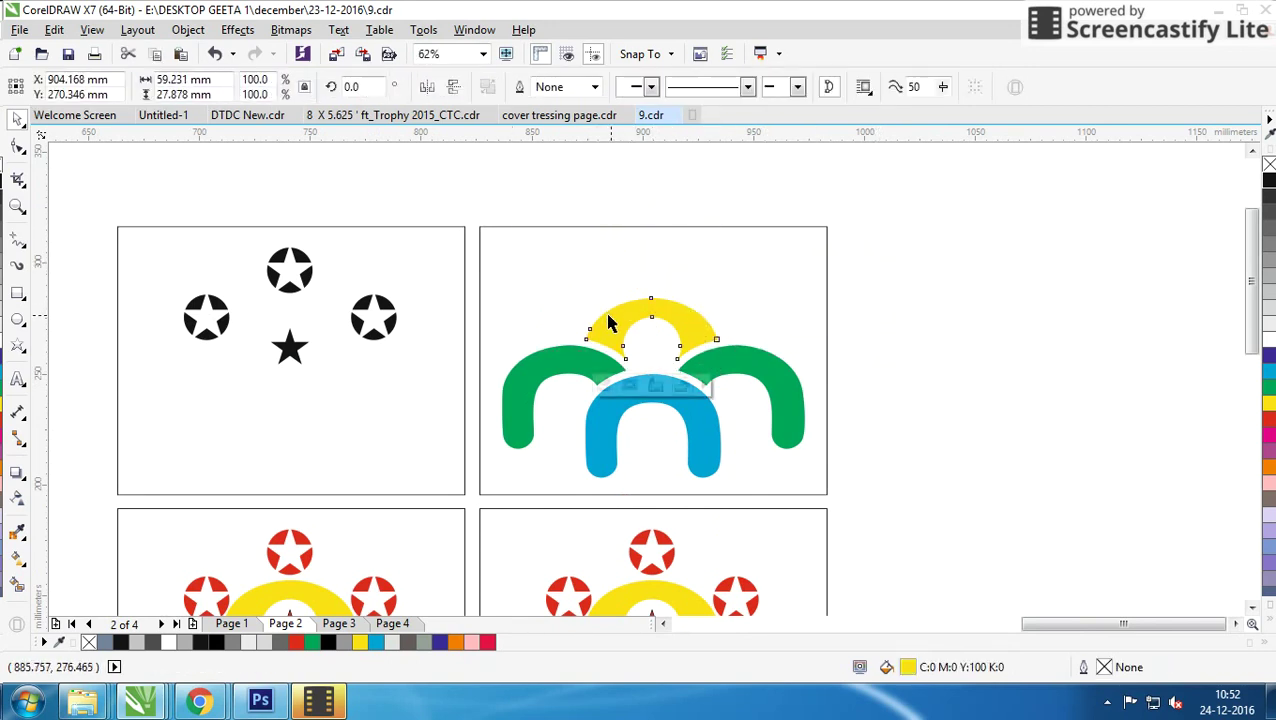
pyautogui.press('Delete')
pyautogui.click(632, 382)
pyautogui.press('Delete')
# Fill both green arches in the upper-right box with black.
pyautogui.click(712, 375)
pyautogui.keyDown('shift'); pyautogui.click(580, 372); pyautogui.keyUp('shift')
pyautogui.click(1269, 180)
pyautogui.click(629, 374)
# Delete the central star and the three circled stars from the lower-left box.
pyautogui.scroll(-2, 590, 350)
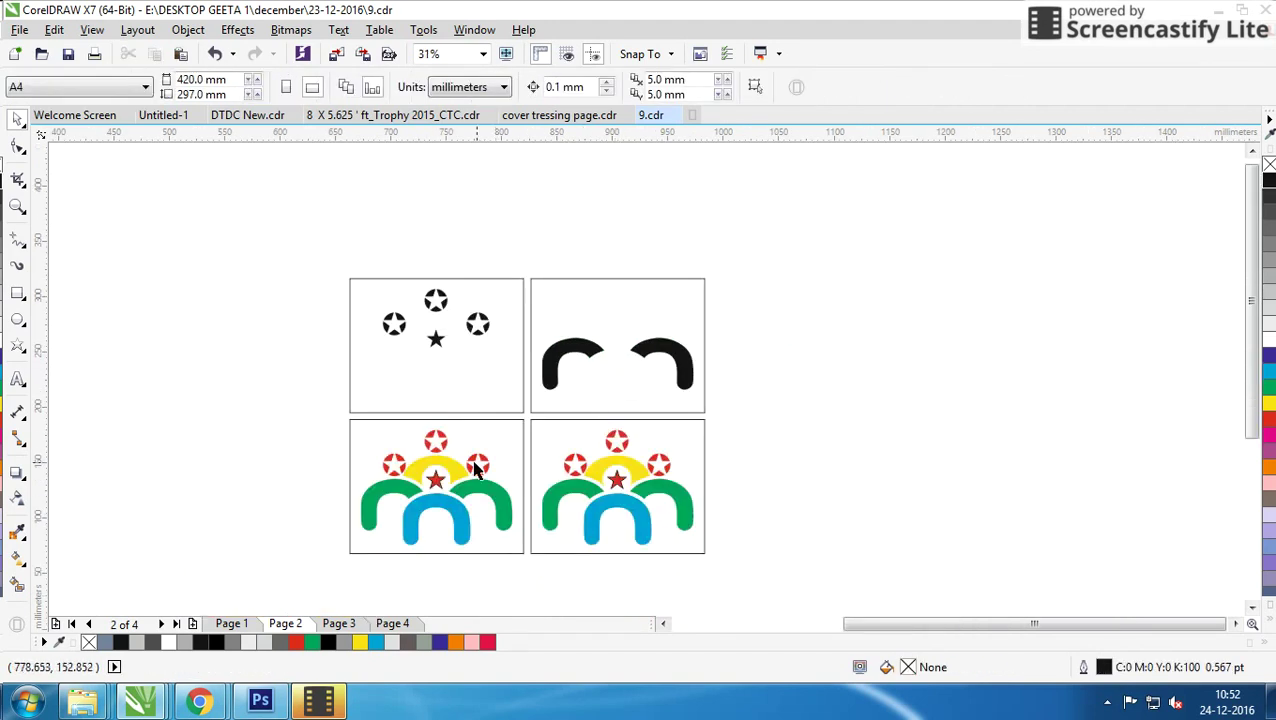
pyautogui.scroll(2, 497, 436)
pyautogui.click(652, 362)
pyautogui.press('Delete')
pyautogui.moveTo(396, 245); pyautogui.dragTo(590, 358)
pyautogui.press('Delete')
pyautogui.moveTo(433, 232); pyautogui.dragTo(694, 314)
pyautogui.press('Delete')
pyautogui.moveTo(821, 229); pyautogui.dragTo(680, 367)
pyautogui.scroll(-1, 650, 373)
pyautogui.press('Delete')
# Delete both green arches and the yellow arch from the lower-left box.
pyautogui.scroll(1, 630, 394)
pyautogui.click(657, 387)
pyautogui.press('Delete')
pyautogui.click(502, 386)
pyautogui.click(503, 392)
pyautogui.press('Delete')
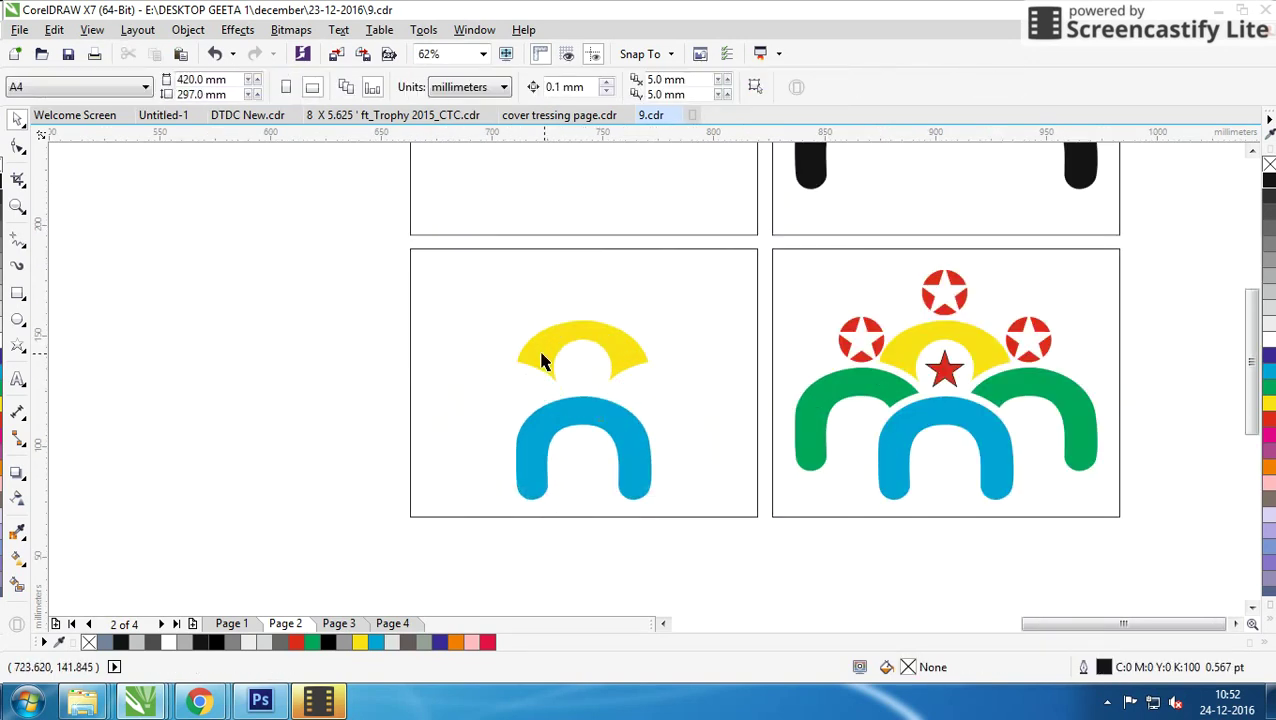
pyautogui.click(541, 356)
pyautogui.press('Delete')
# Fill the blue arch in the lower-left box with black.
pyautogui.click(550, 413)
pyautogui.click(1268, 182)
pyautogui.press('Escape')
# Delete the stars, green arches and blue arch from the lower-right box, keeping only the yellow arch.
pyautogui.scroll(-2, 624, 387)
pyautogui.scroll(2, 590, 421)
pyautogui.moveTo(907, 287); pyautogui.dragTo(528, 400)
pyautogui.press('Delete')
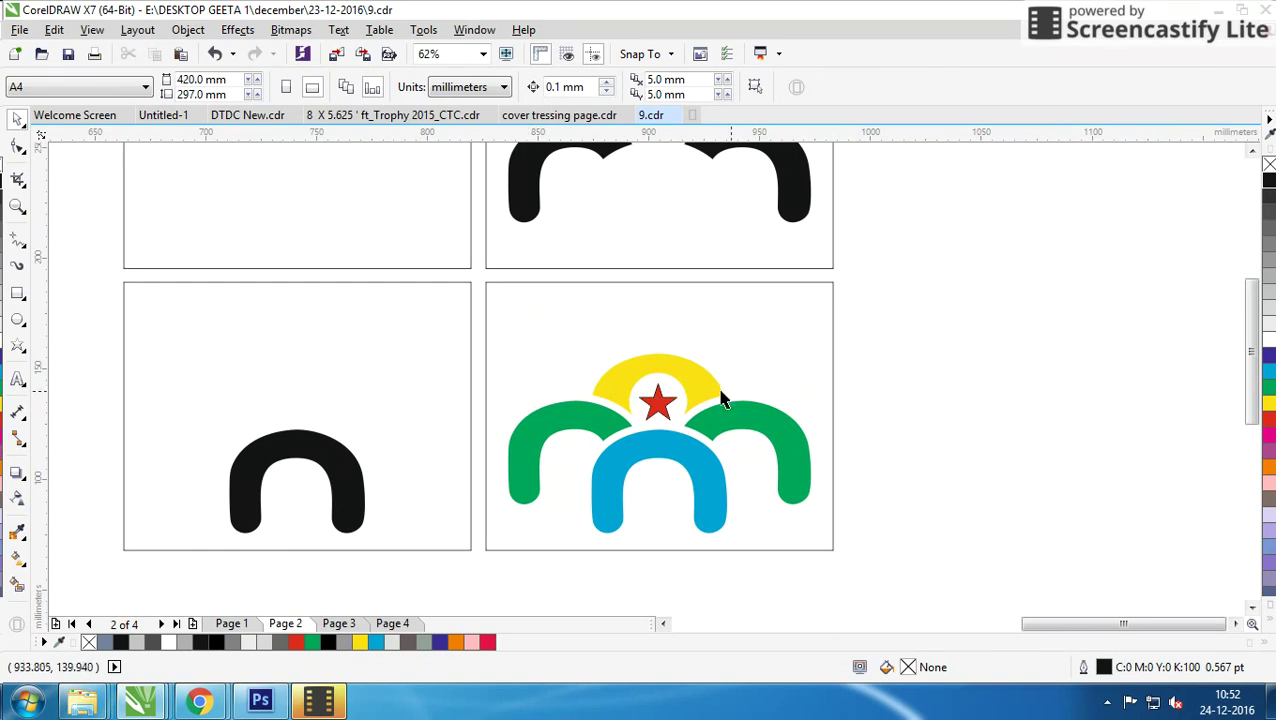
pyautogui.moveTo(879, 376); pyautogui.dragTo(644, 447)
pyautogui.press('Delete')
pyautogui.click(640, 372)
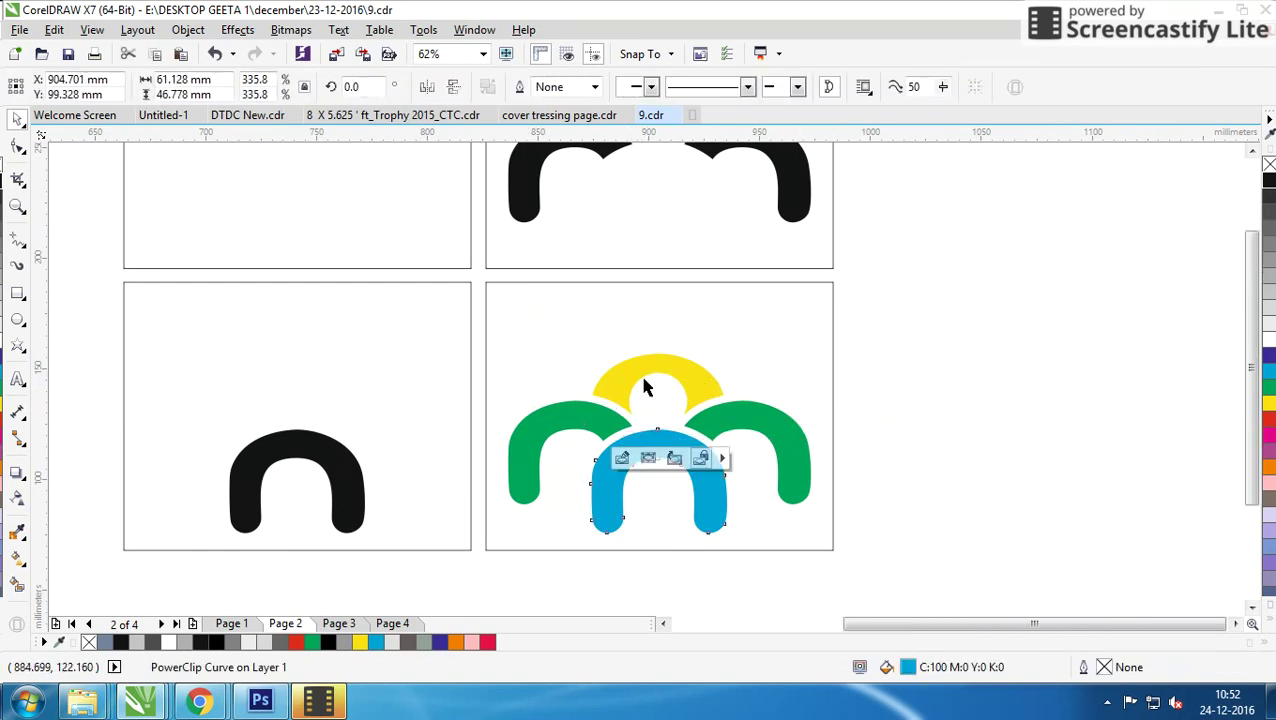
pyautogui.scroll(-2, 640, 375)
pyautogui.press('Delete')
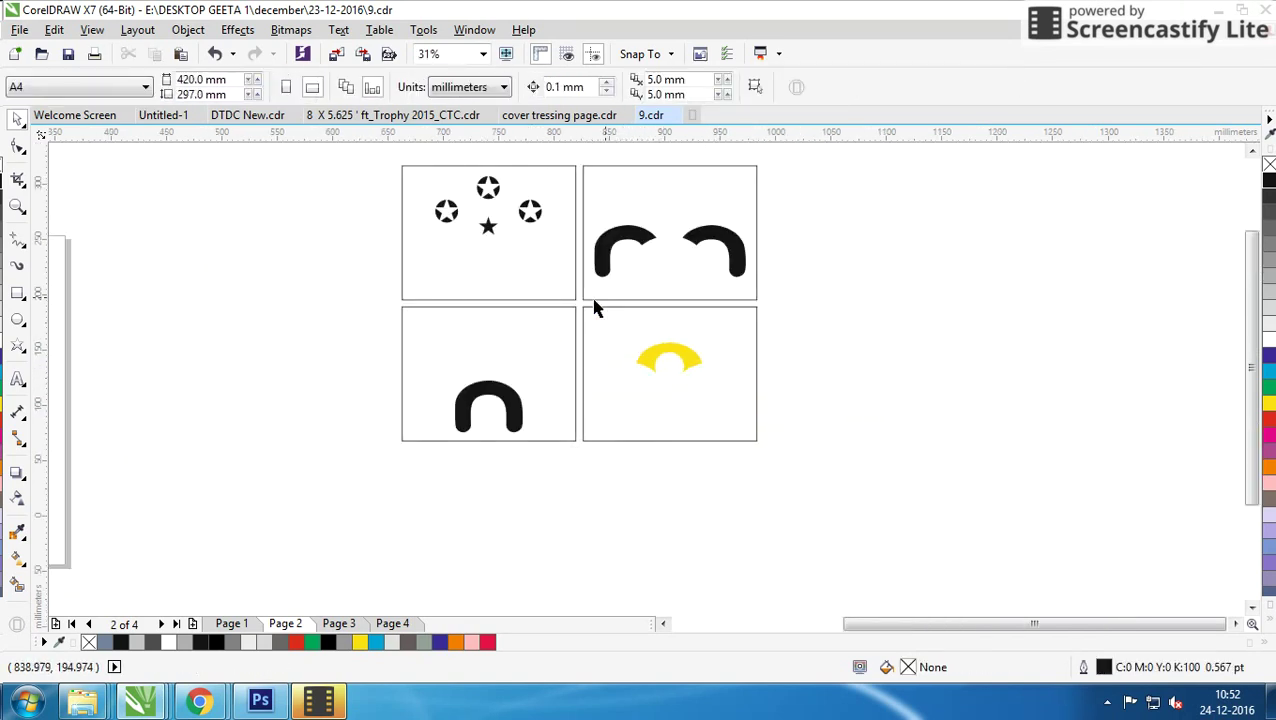
# Fill the yellow arch in the lower-right box with black.
pyautogui.moveTo(840, 327); pyautogui.dragTo(615, 402)
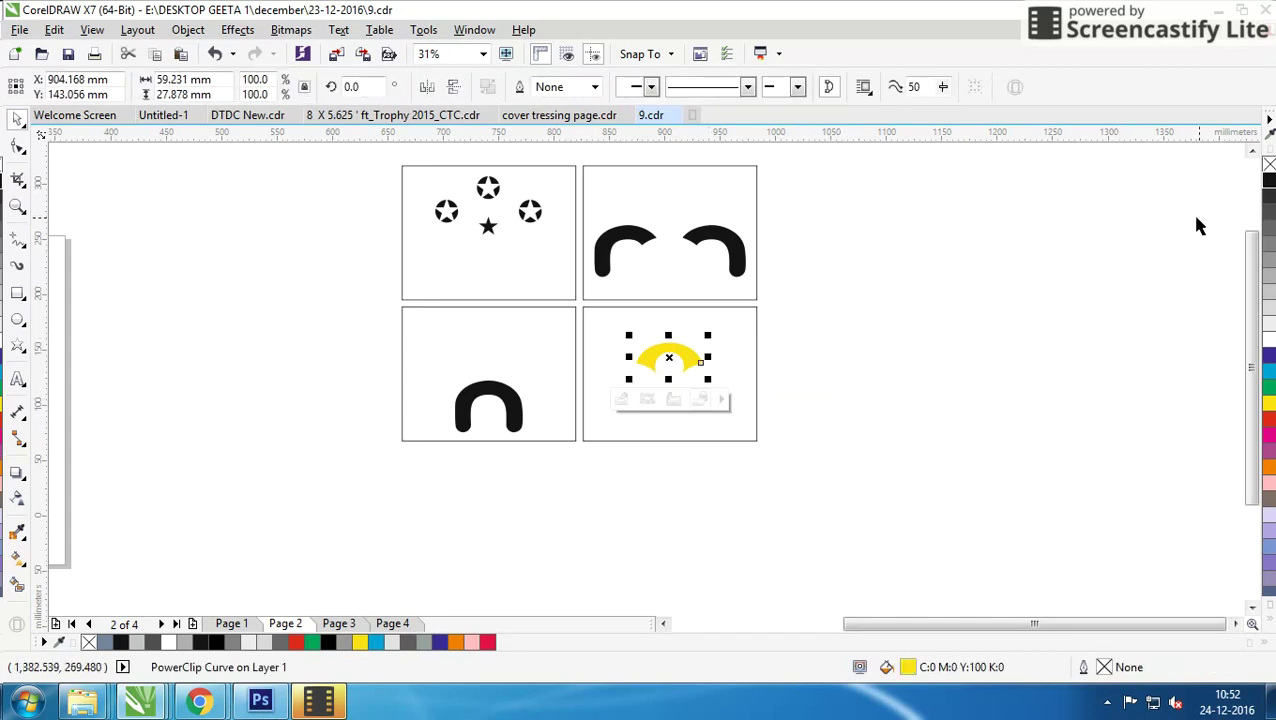
pyautogui.click(1266, 183)
pyautogui.click(1076, 265)
# Place a copy of the "FIRST MAKE A BOX" caption above the four separation boxes.
pyautogui.scroll(-1, 620, 400)
pyautogui.scroll(1, 629, 379)
pyautogui.scroll(-1, 638, 380)
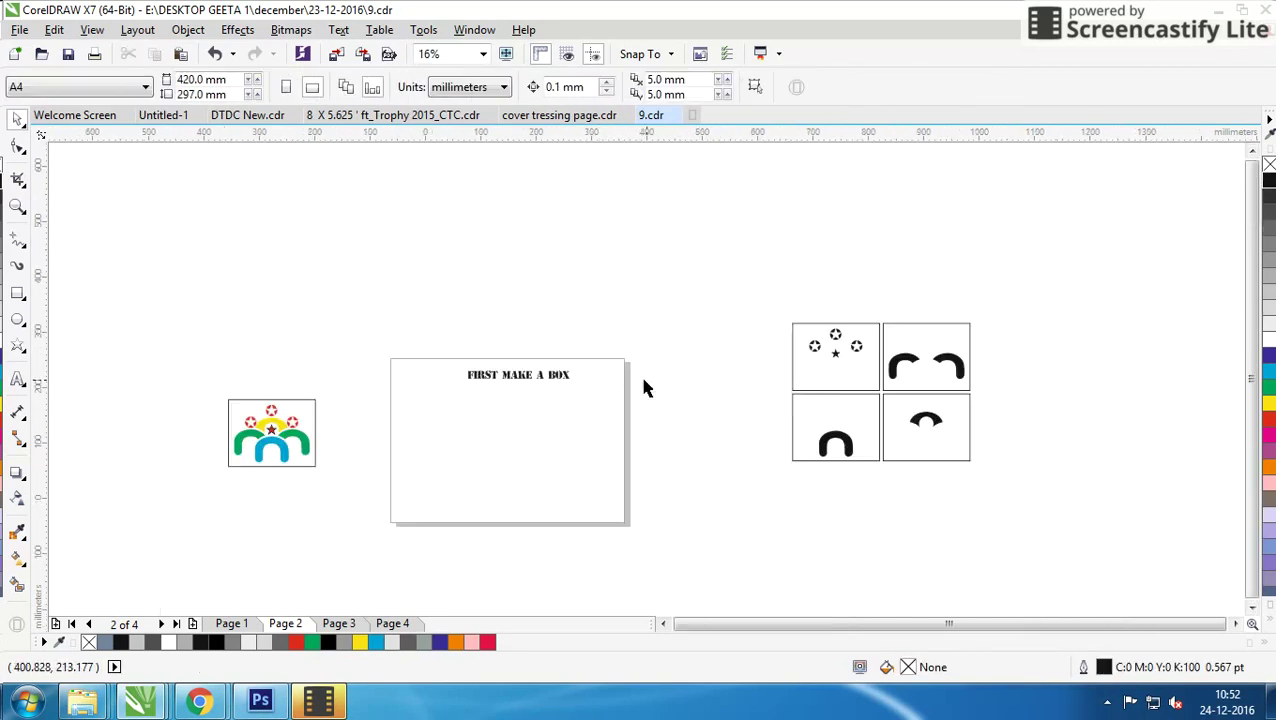
pyautogui.click(559, 374)
pyautogui.moveTo(559, 374); pyautogui.dragTo(910, 302)
pyautogui.rightClick(910, 302)
# Change the copied caption to "JUST PRINT A TRESSING SAME SIZE AND GIVE YOUR SCREEN PRINTER" and center it roughly over the boxes.
pyautogui.press('F8')
pyautogui.scroll(1, 880, 341)
pyautogui.hotkey('ctrl', 'a')
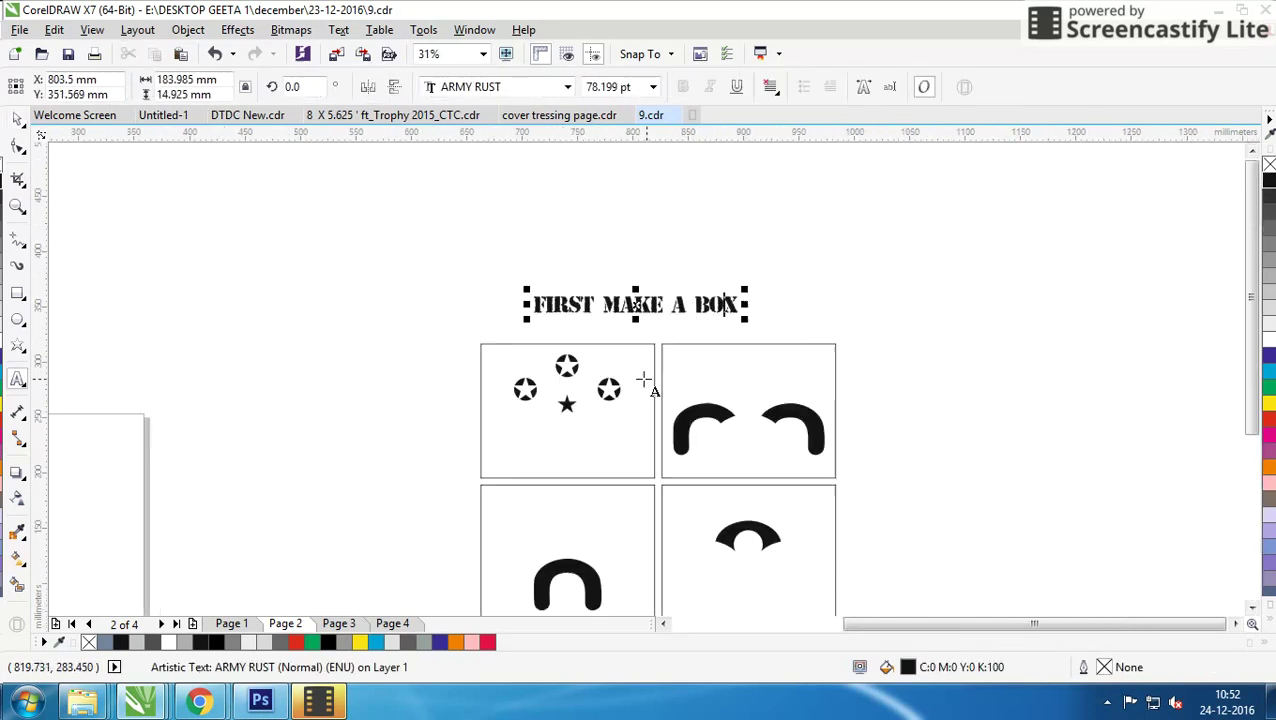
pyautogui.write('JUST PRINT A T')
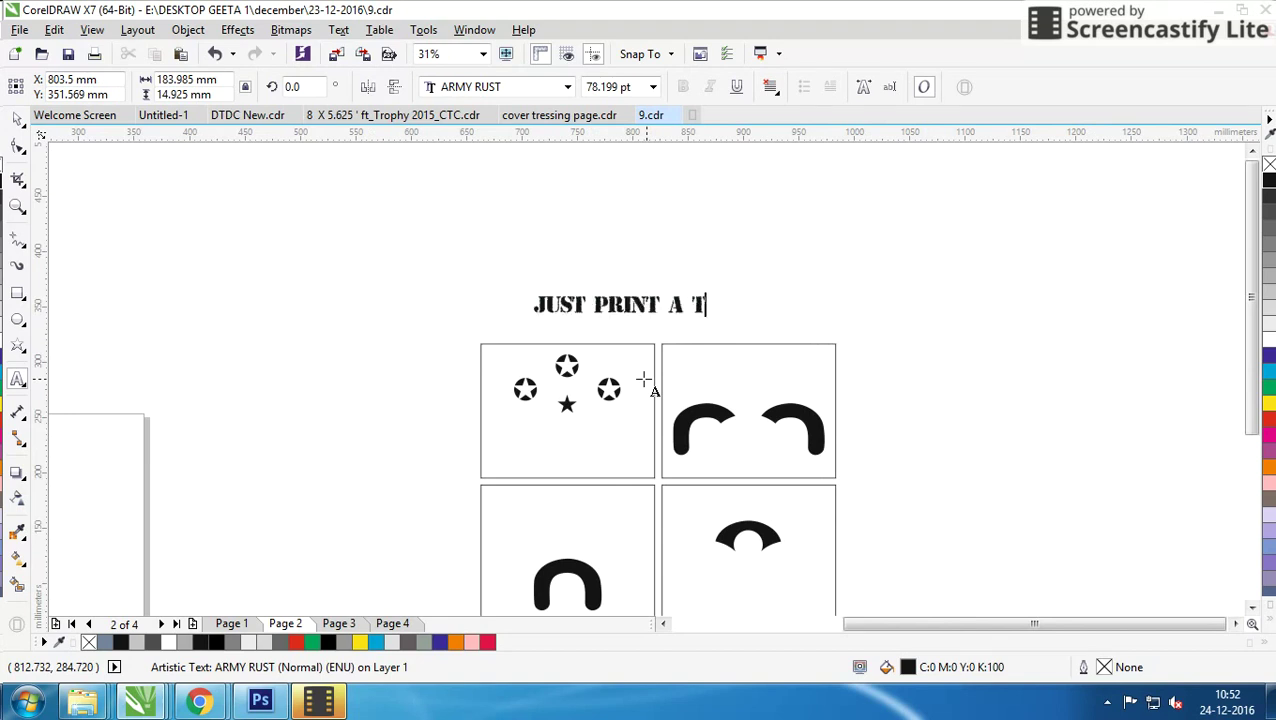
pyautogui.write('RESSING SAME')
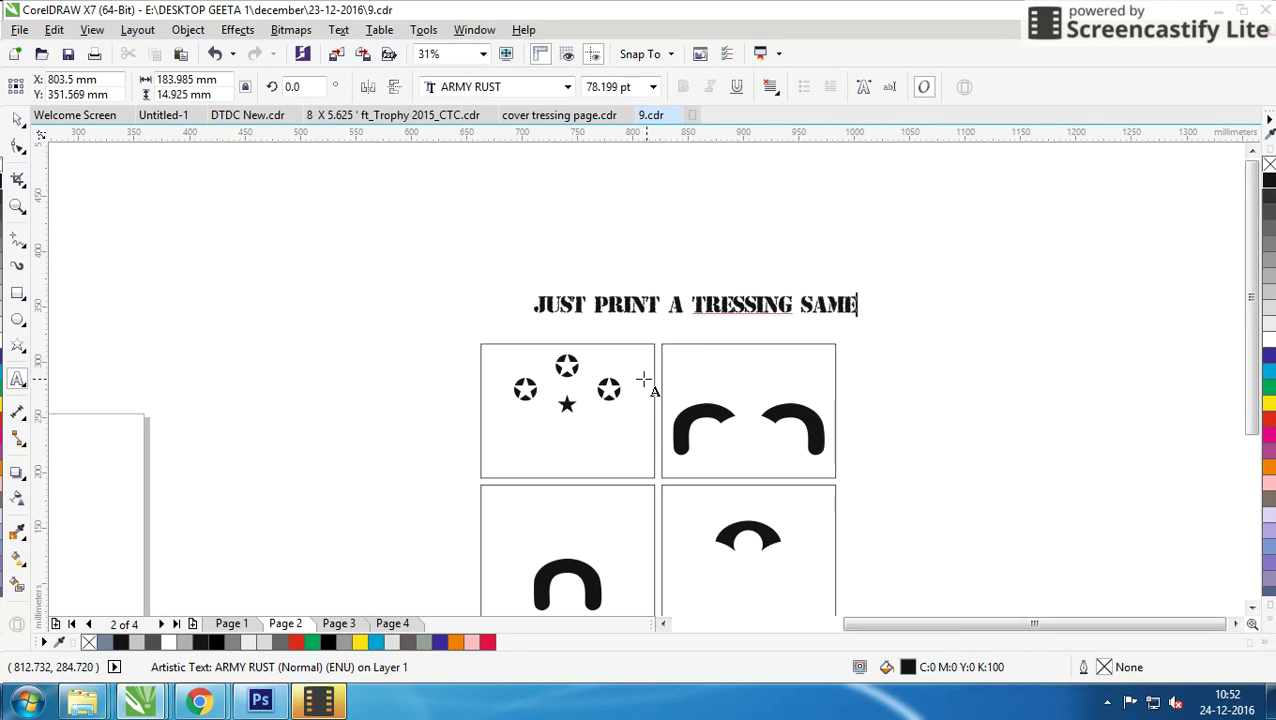
pyautogui.write(' SIZE AND ')
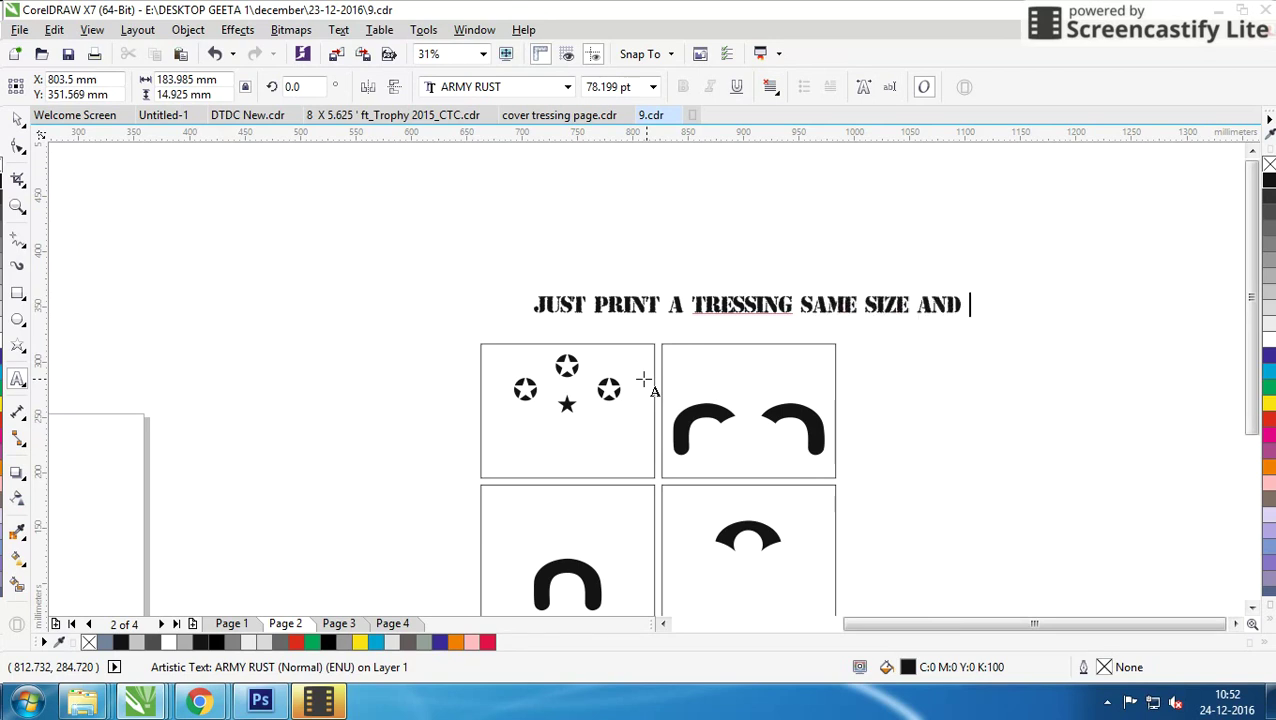
pyautogui.write('GIVE YOUR SCREEN PRINTER')
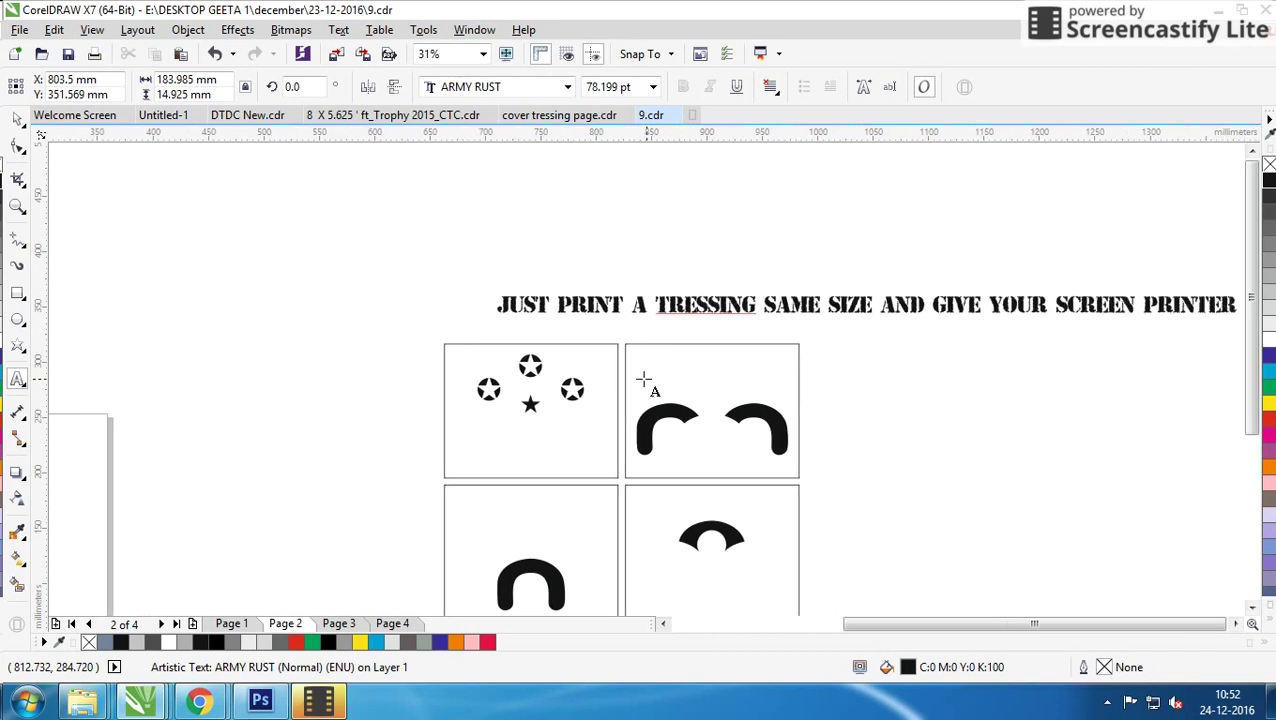
pyautogui.click(17, 118)
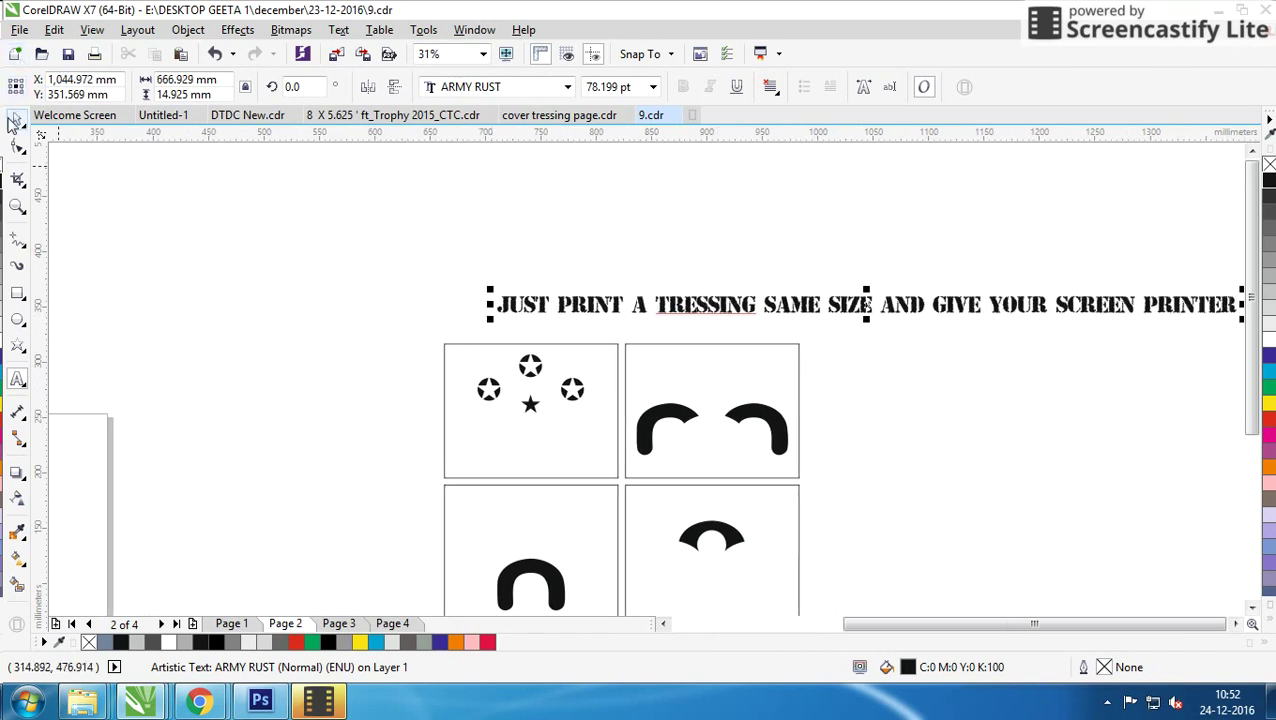
pyautogui.moveTo(625, 311); pyautogui.dragTo(461, 311)
# Group the boxed logo, both captions and the four separation boxes together.
pyautogui.scroll(-3, 569, 366)
pyautogui.moveTo(293, 314); pyautogui.dragTo(843, 547)
pyautogui.hotkey('ctrl', 'g')
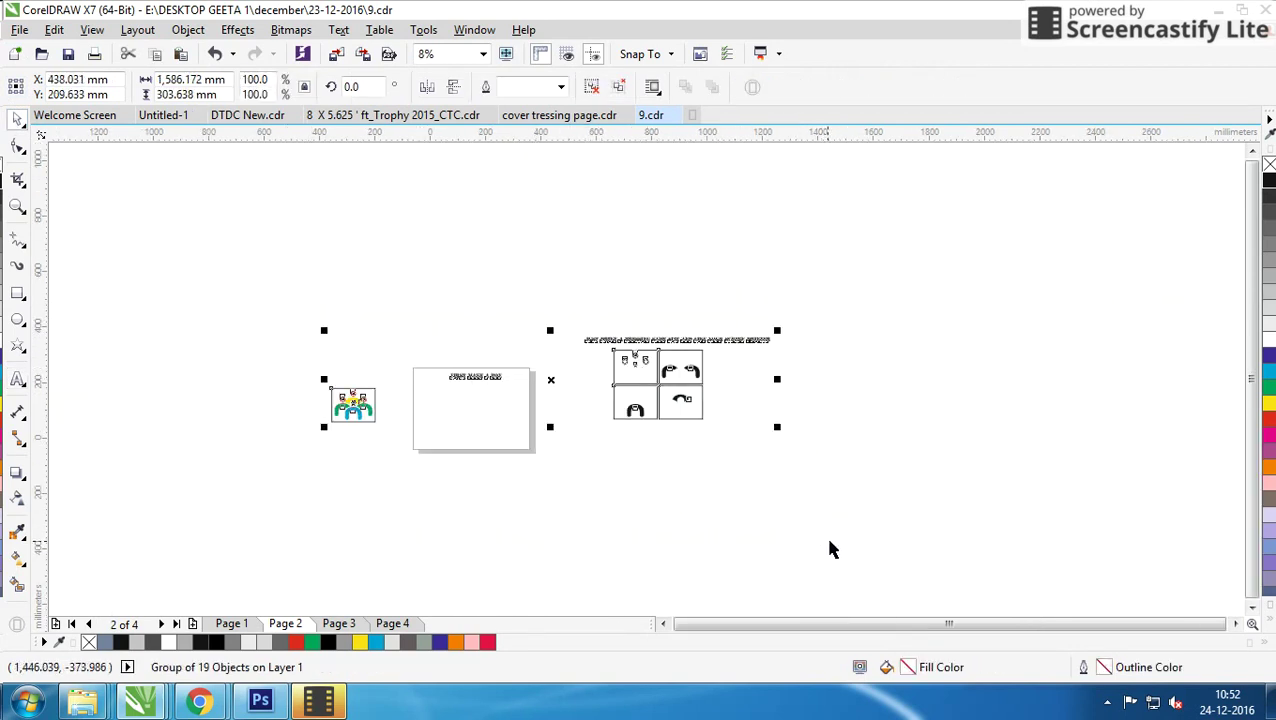
# Go to Page 4 and place a duplicate of the bear bitmap to the right of the original.
pyautogui.press('pagedown')
pyautogui.scroll(2, 640, 385)
pyautogui.press('pagedown')
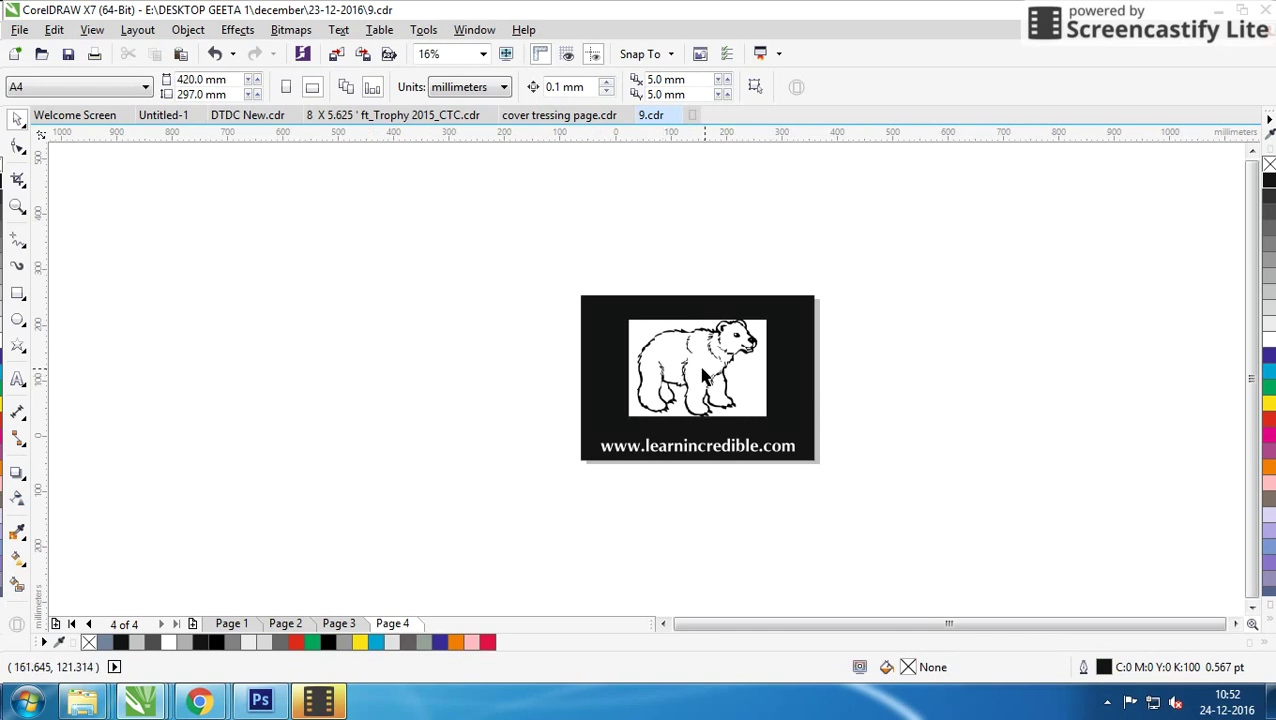
pyautogui.scroll(2, 645, 387)
pyautogui.click(645, 387)
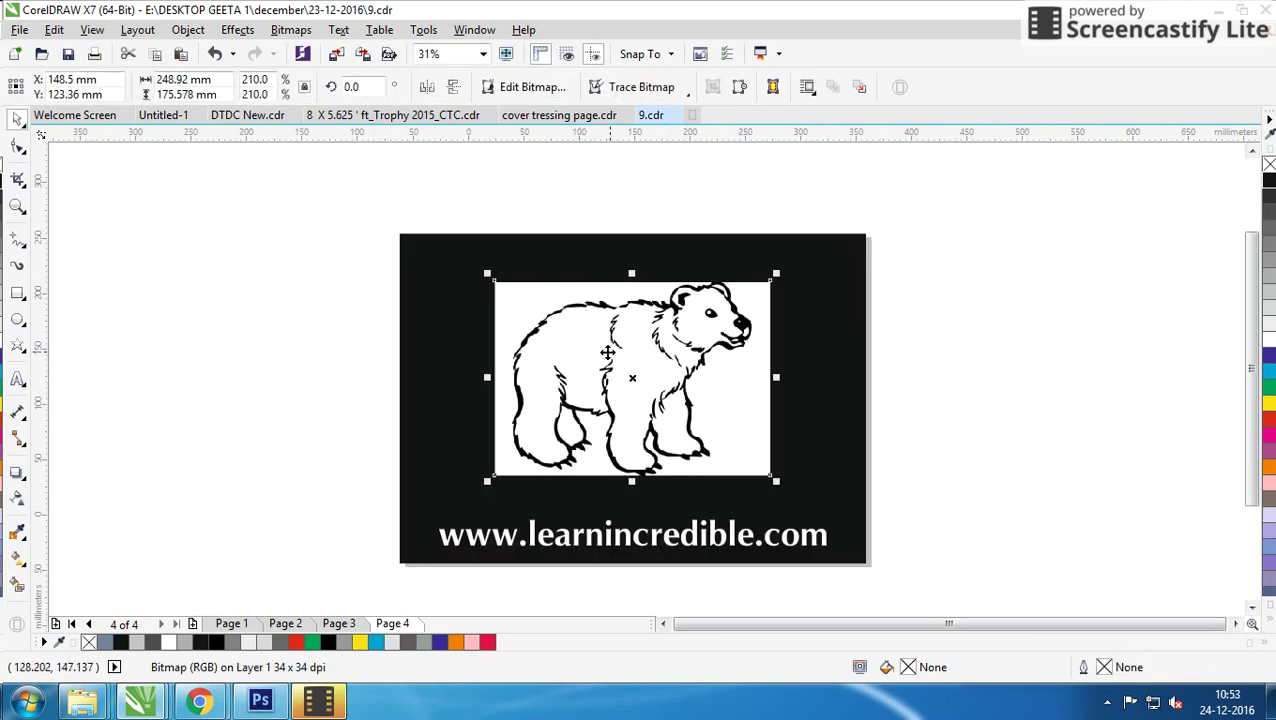
pyautogui.scroll(2, 644, 376)
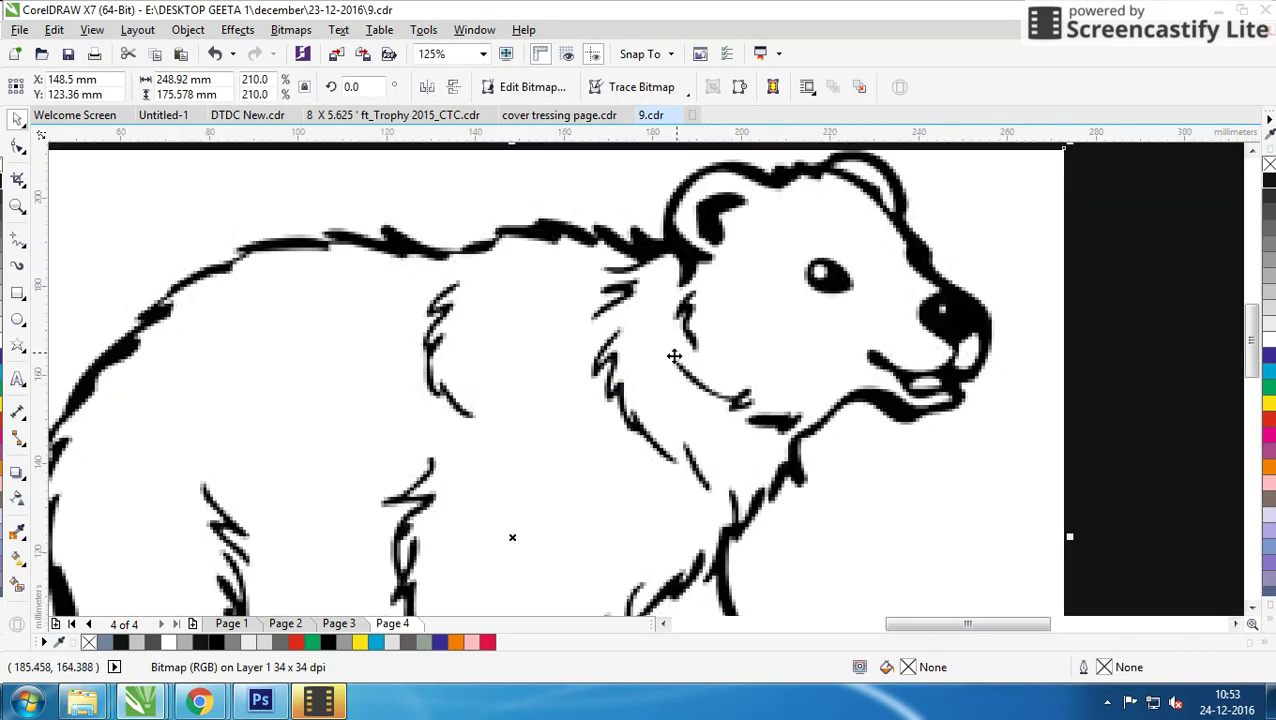
pyautogui.scroll(-2, 645, 377)
pyautogui.moveTo(832, 421); pyautogui.dragTo(1028, 409)
pyautogui.rightClick(1028, 409)
# Trace the bear bitmap as an Outline Logo with Detail at maximum, Smoothing 25, and the background removed.
pyautogui.scroll(2, 644, 379)
pyautogui.rightClick(577, 343)
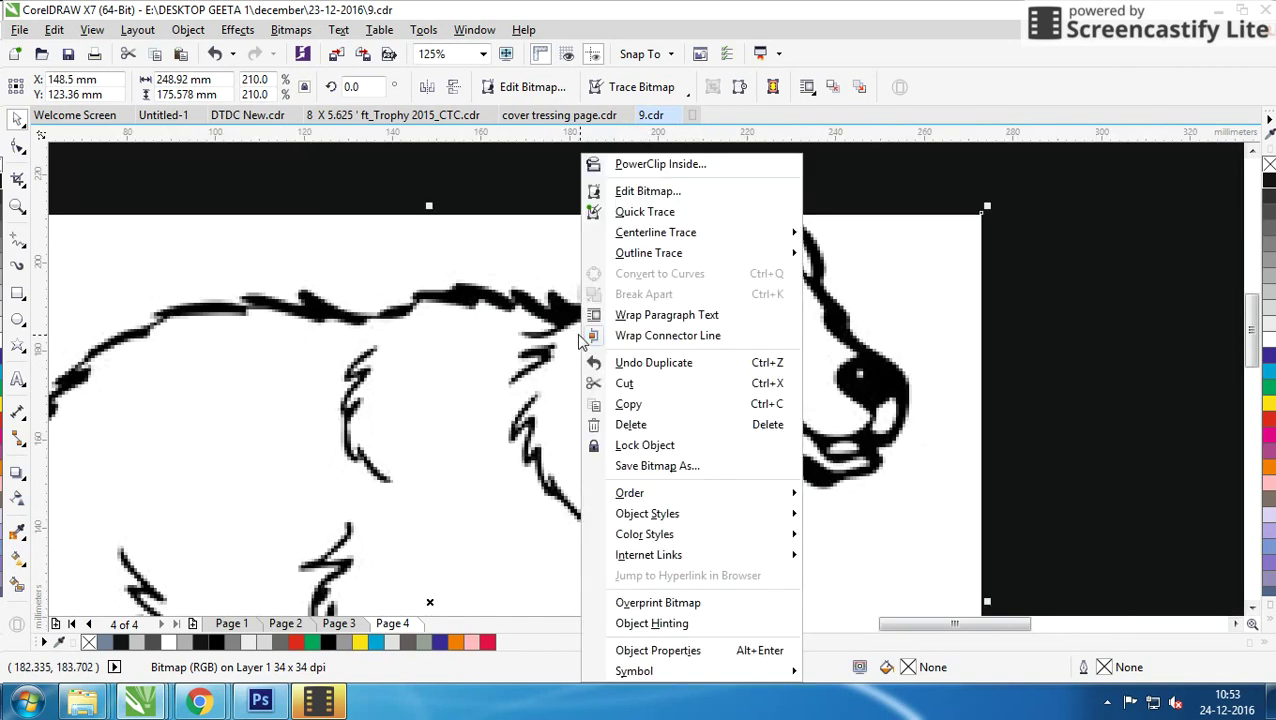
pyautogui.moveTo(712, 253)
pyautogui.click(850, 274)
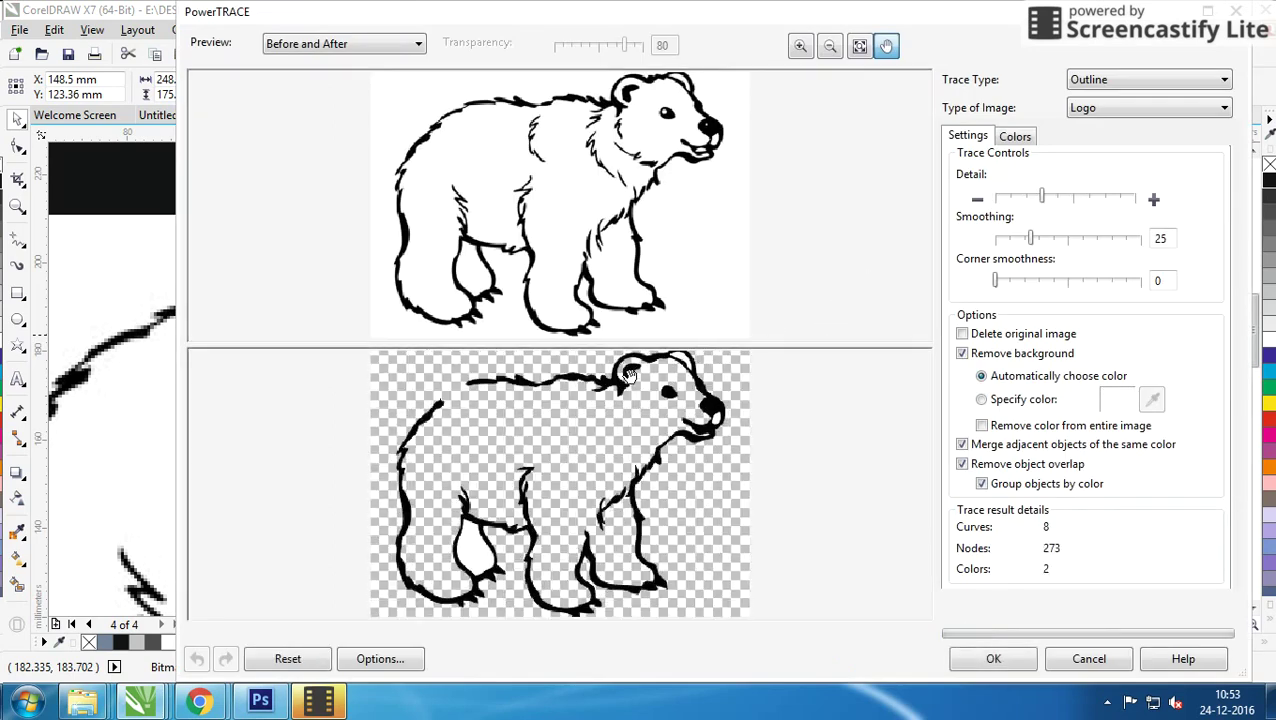
pyautogui.scroll(3, 612, 423)
pyautogui.scroll(2, 640, 370)
pyautogui.click(1141, 200)
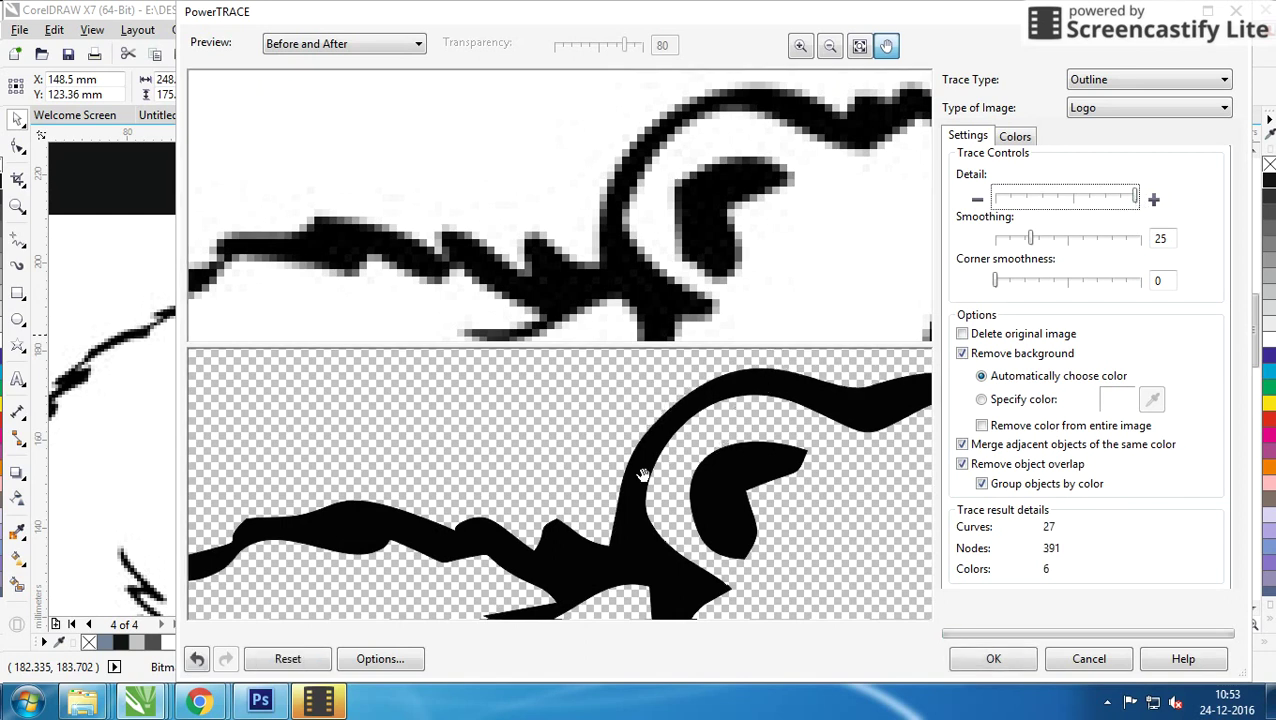
pyautogui.scroll(-2, 643, 475)
pyautogui.scroll(-2, 637, 482)
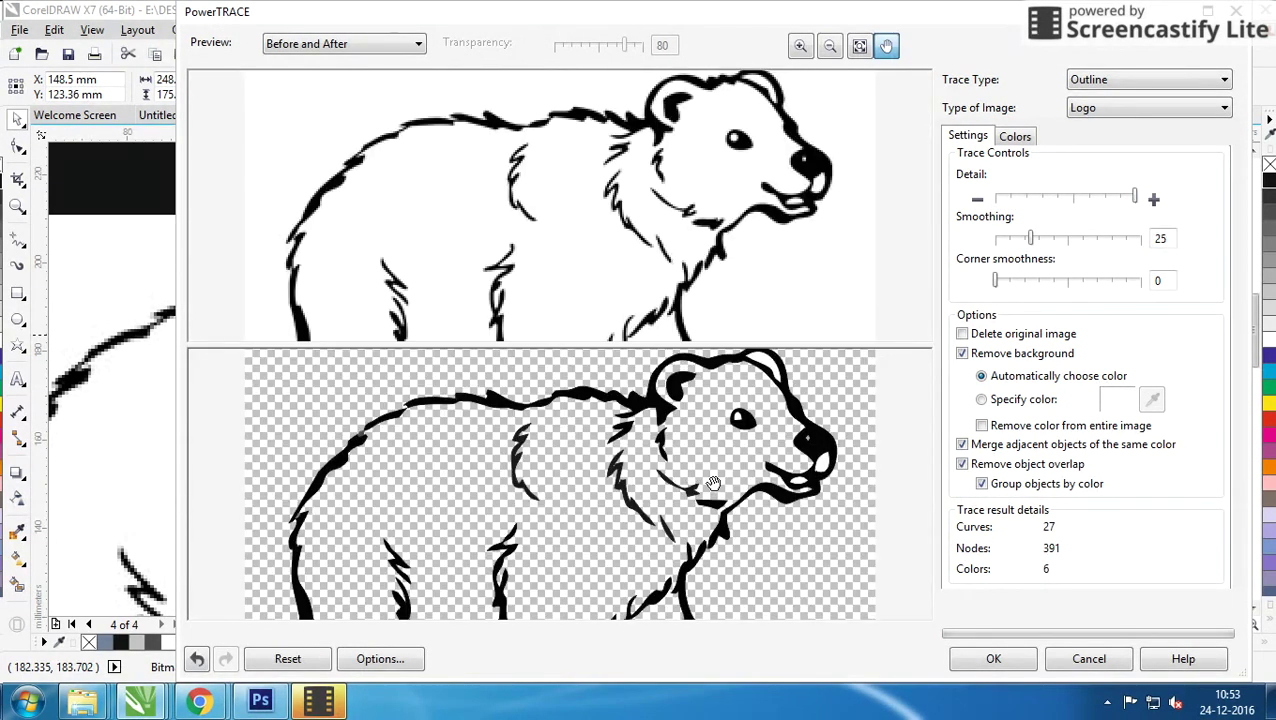
pyautogui.scroll(4, 590, 498)
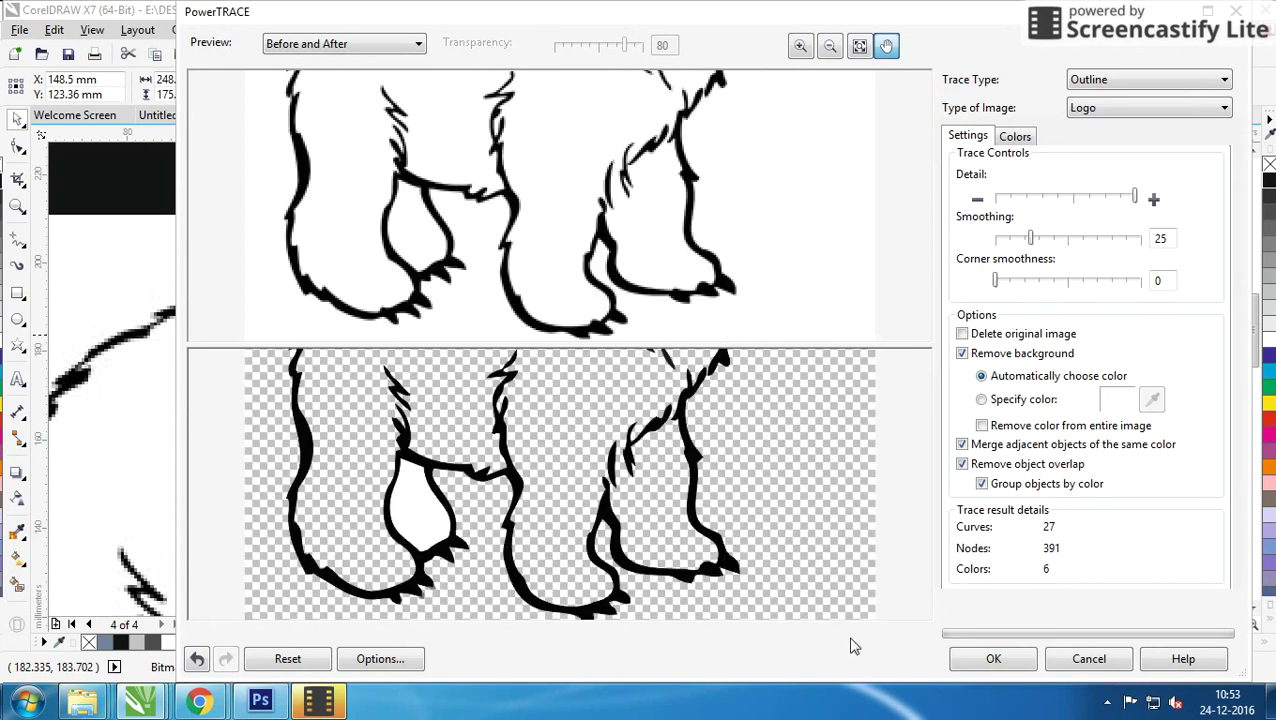
pyautogui.click(1000, 660)
# Move the traced bear off the bitmap to the empty area left of the page.
pyautogui.scroll(-5, 625, 368)
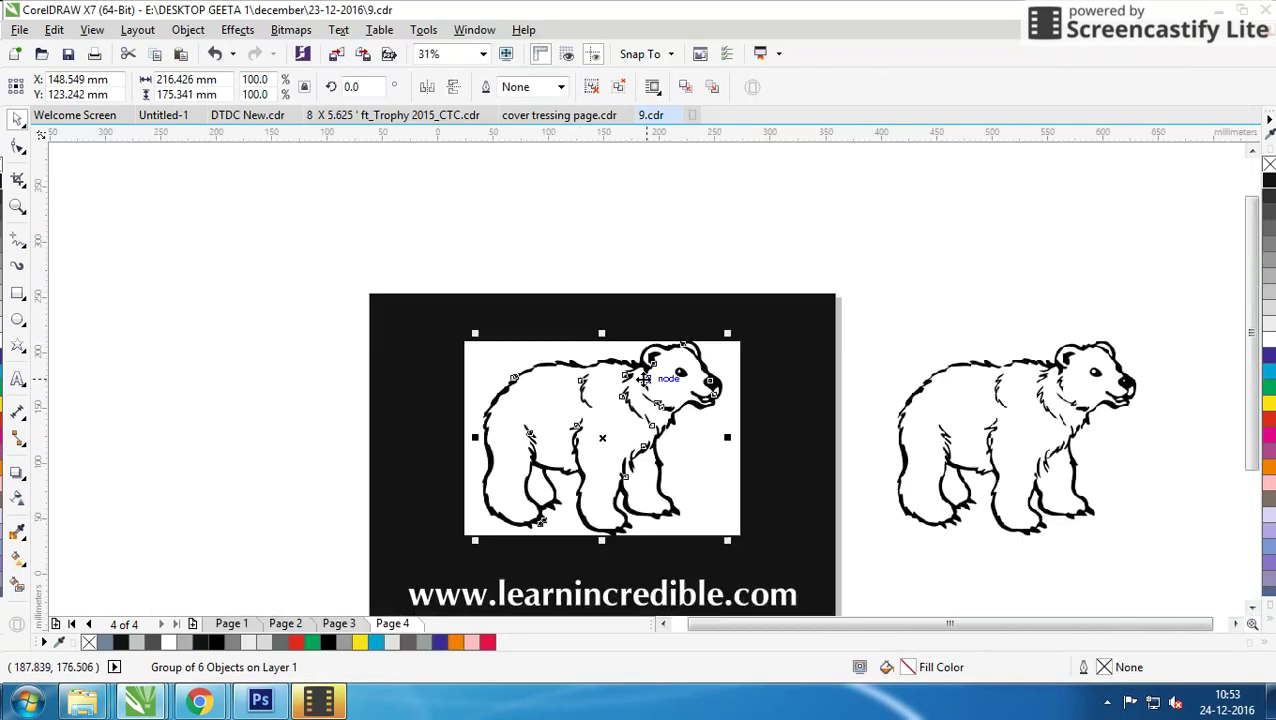
pyautogui.moveTo(645, 380); pyautogui.dragTo(435, 378)
pyautogui.click(590, 400)
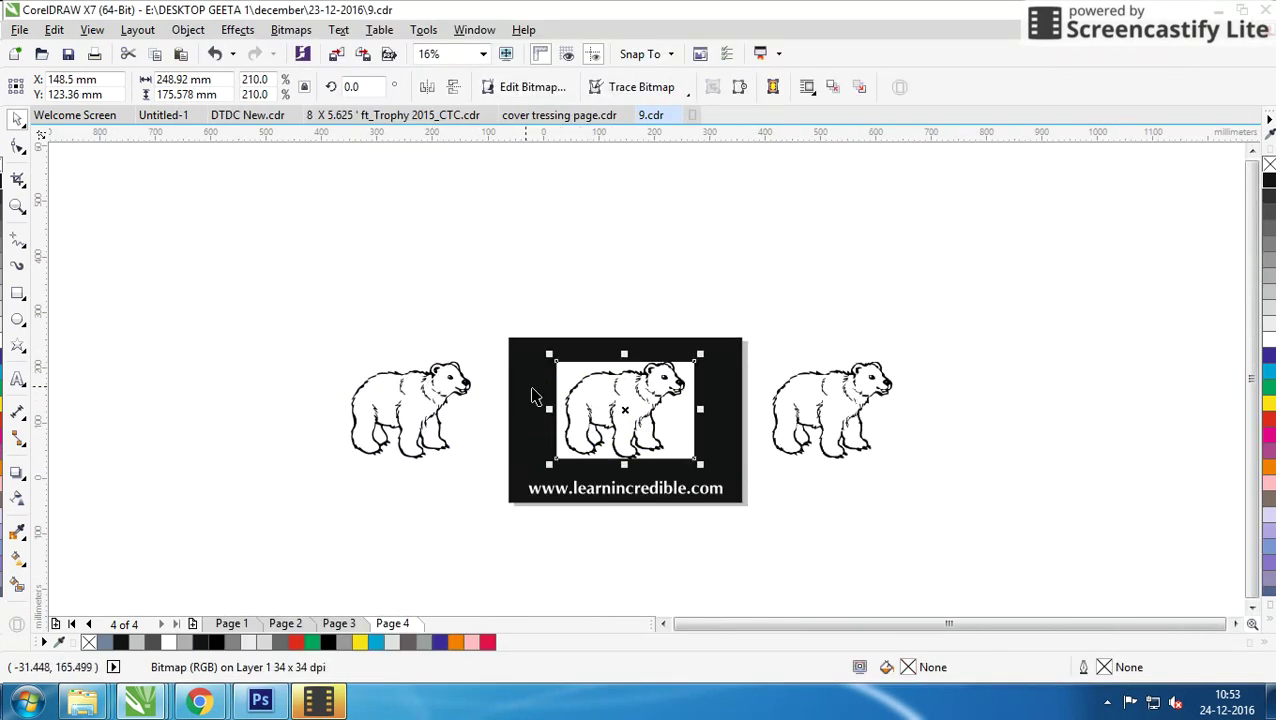
# Delete the white child group, including the eye highlight, from the traced bear.
pyautogui.scroll(2, 645, 385)
pyautogui.click(631, 363)
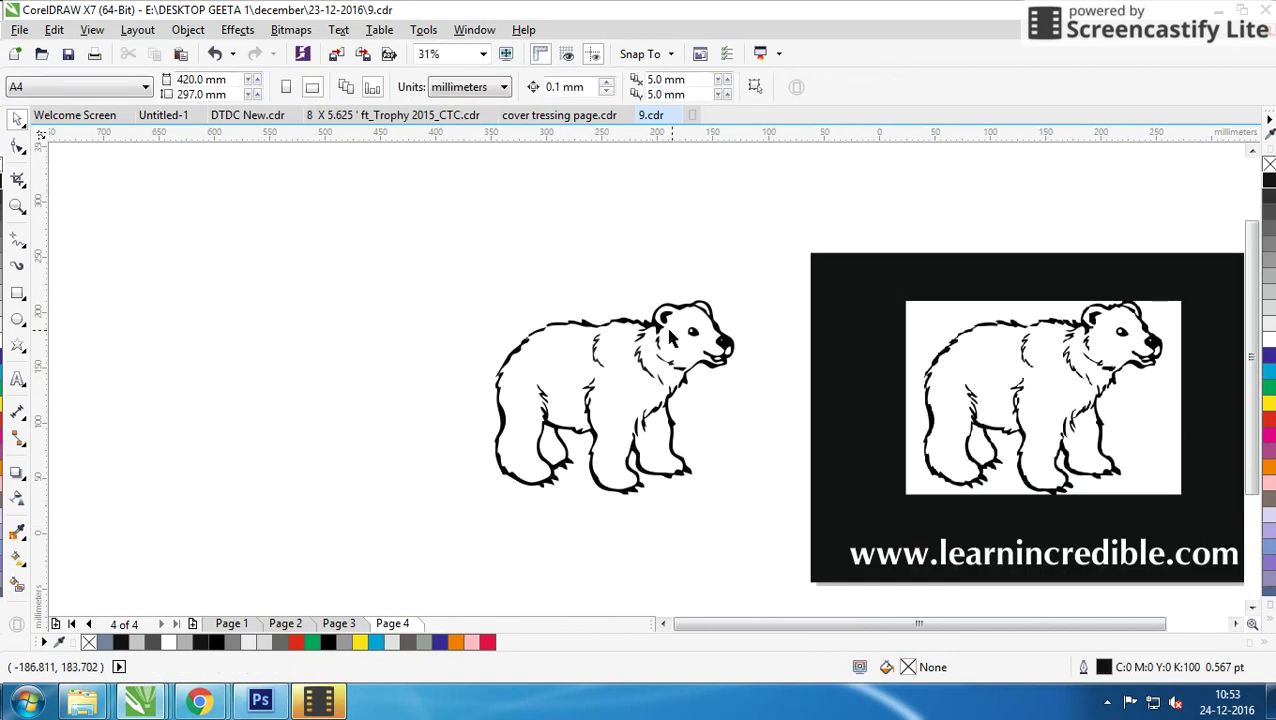
pyautogui.scroll(8, 690, 330)
pyautogui.keyDown('ctrl'); pyautogui.click(612, 437); pyautogui.keyUp('ctrl')
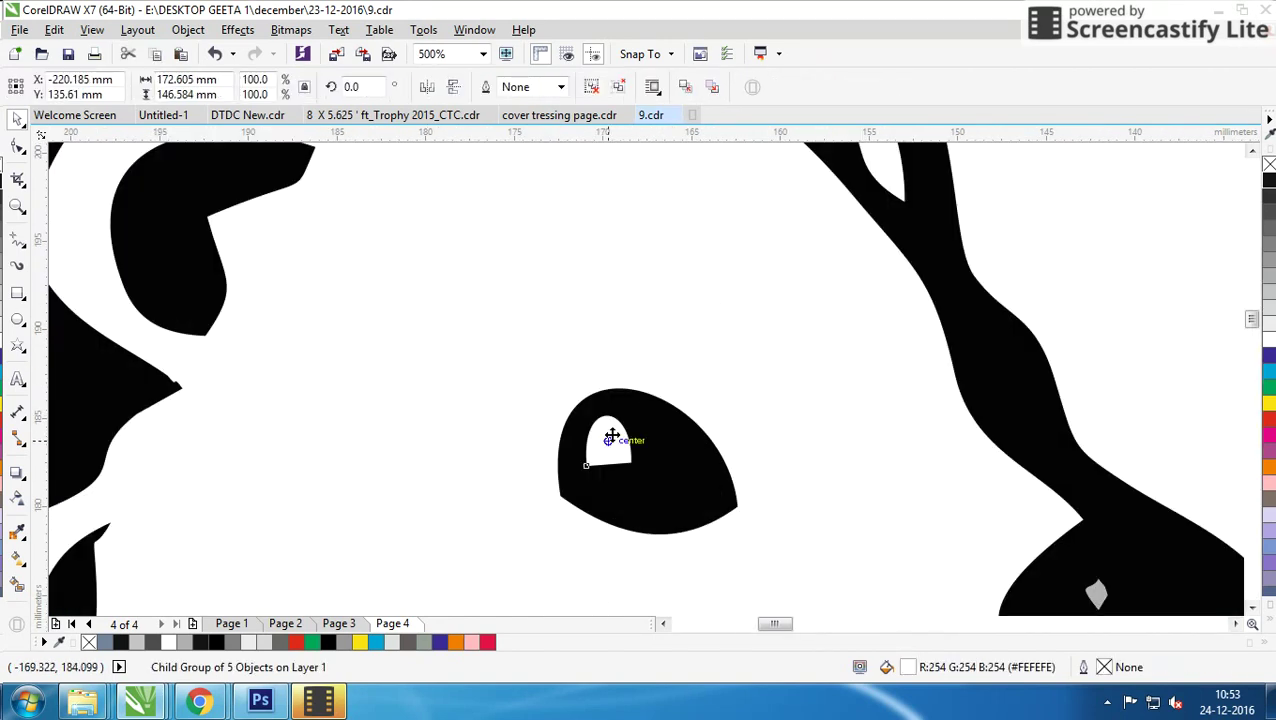
pyautogui.scroll(-6, 612, 437)
pyautogui.press('Escape')
pyautogui.scroll(-4, 724, 393)
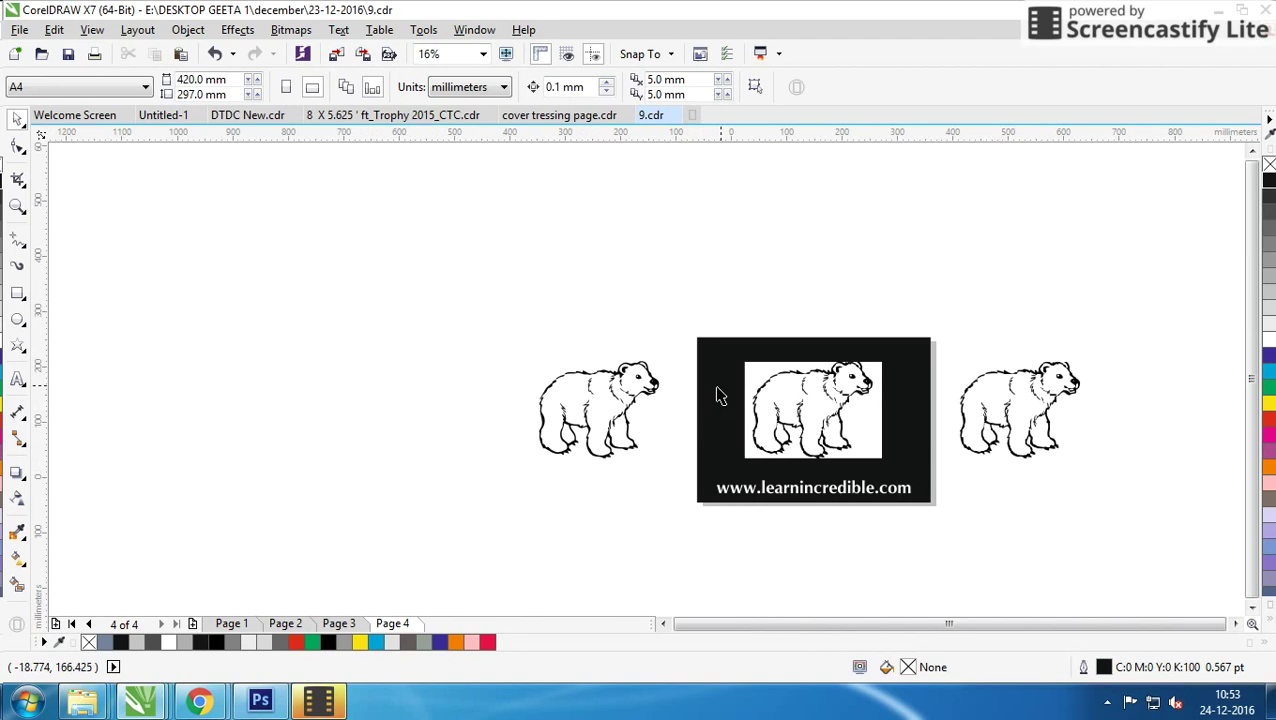
# Delete the duplicate bear bitmap to the right of the page.
pyautogui.click(836, 399)
pyautogui.moveTo(940, 299); pyautogui.dragTo(1118, 466)
pyautogui.press('Delete')
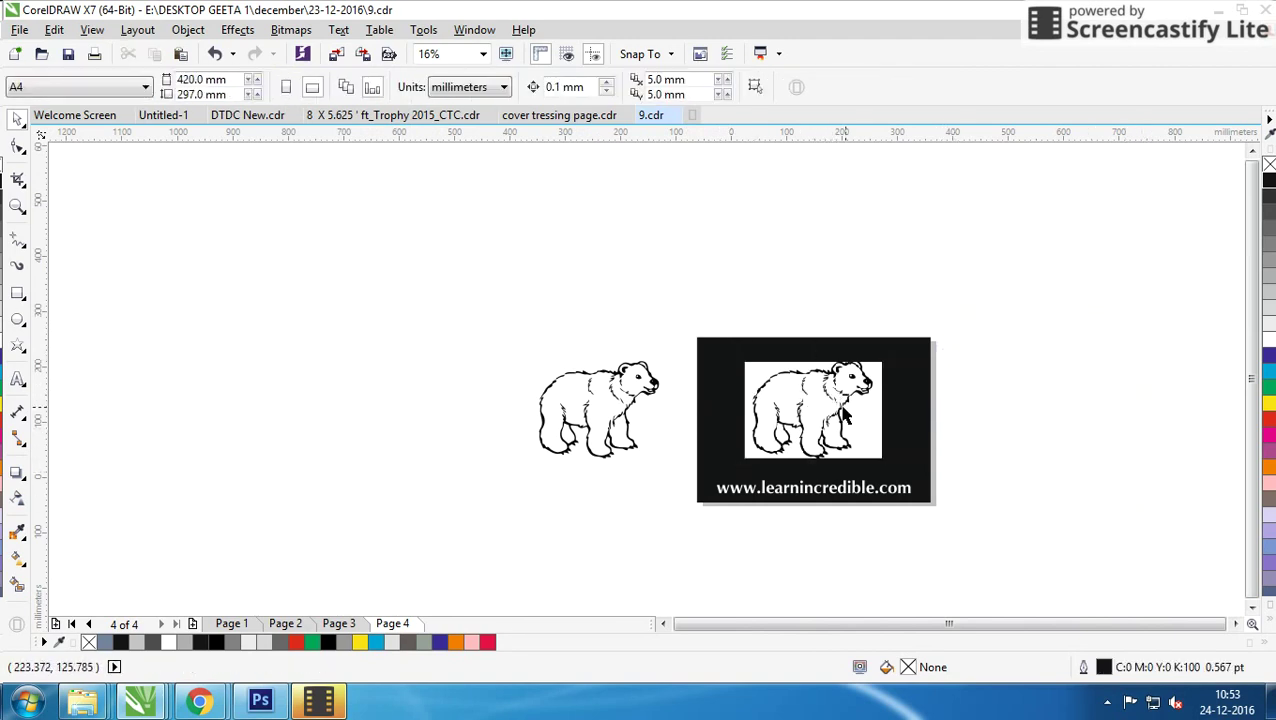
# Move the original bear bitmap off the black background to the area just above the page.
pyautogui.scroll(2, 648, 388)
pyautogui.click(676, 345)
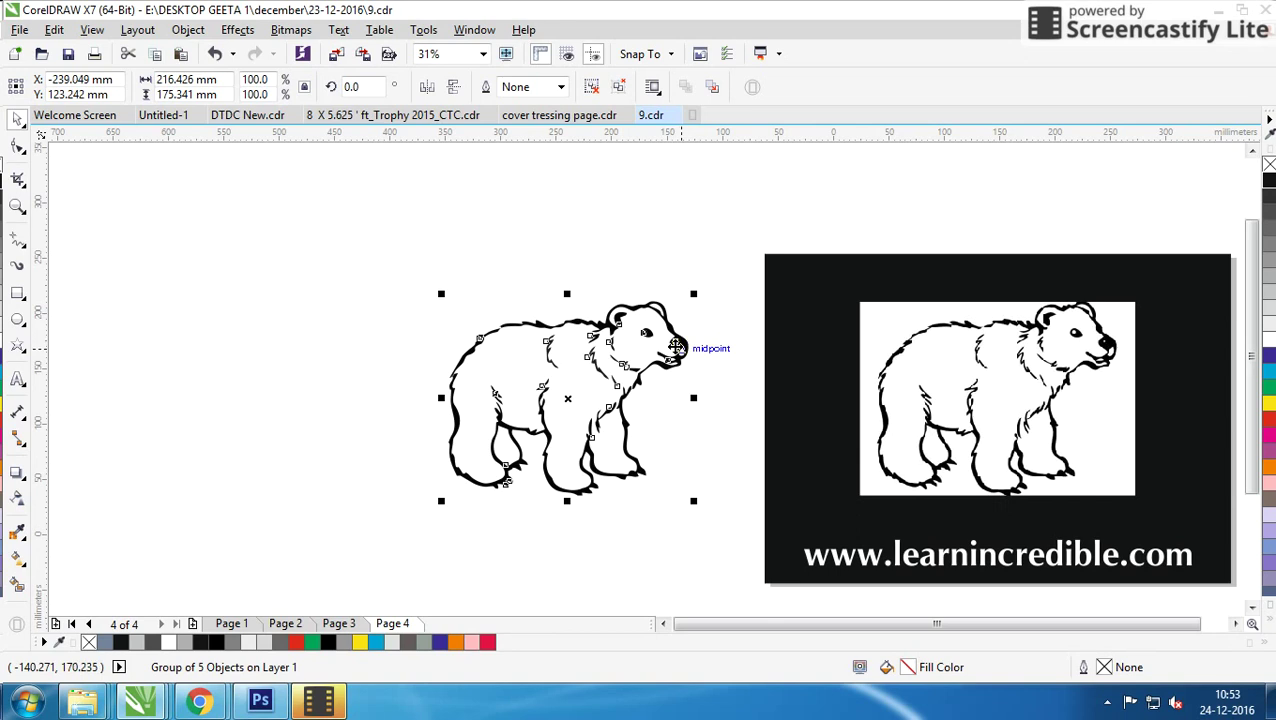
pyautogui.click(995, 399)
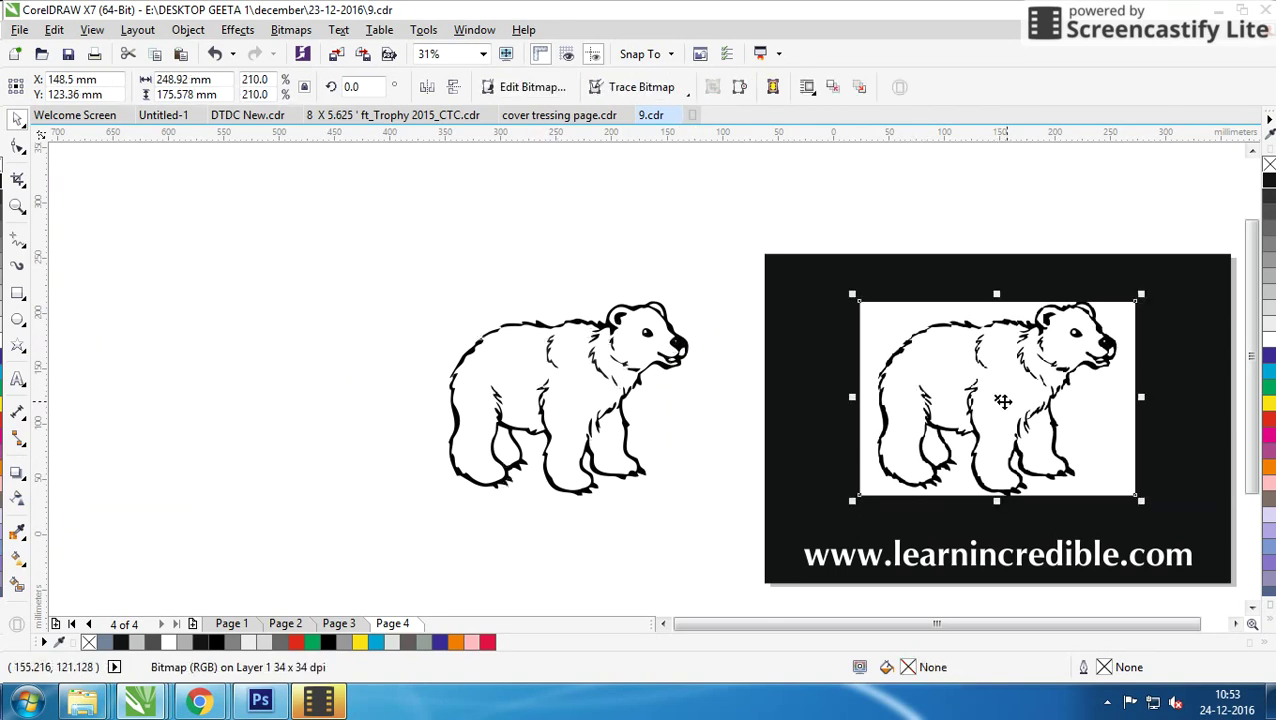
pyautogui.moveTo(1016, 485); pyautogui.dragTo(969, 244)
# Fill the traced bear with white and center it horizontally on the black page background.
pyautogui.press('Tab')
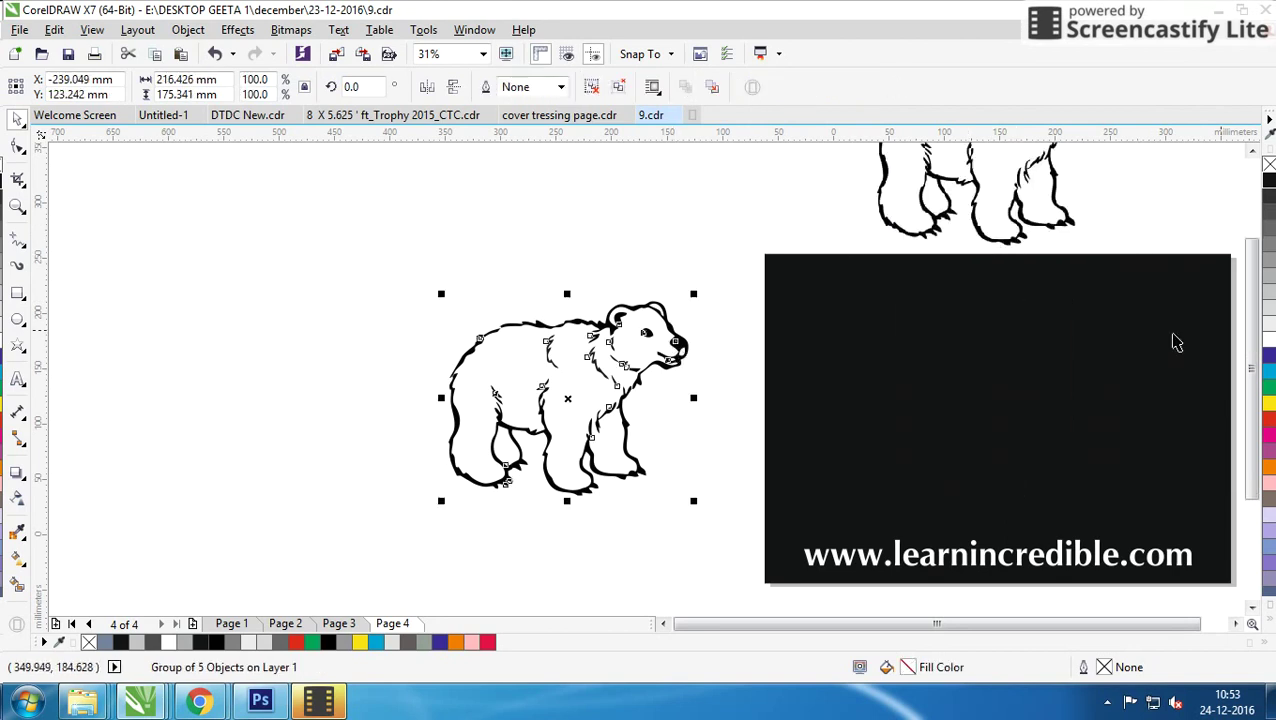
pyautogui.click(1270, 338)
pyautogui.keyDown('shift'); pyautogui.click(984, 360); pyautogui.keyUp('shift')
pyautogui.press('c')
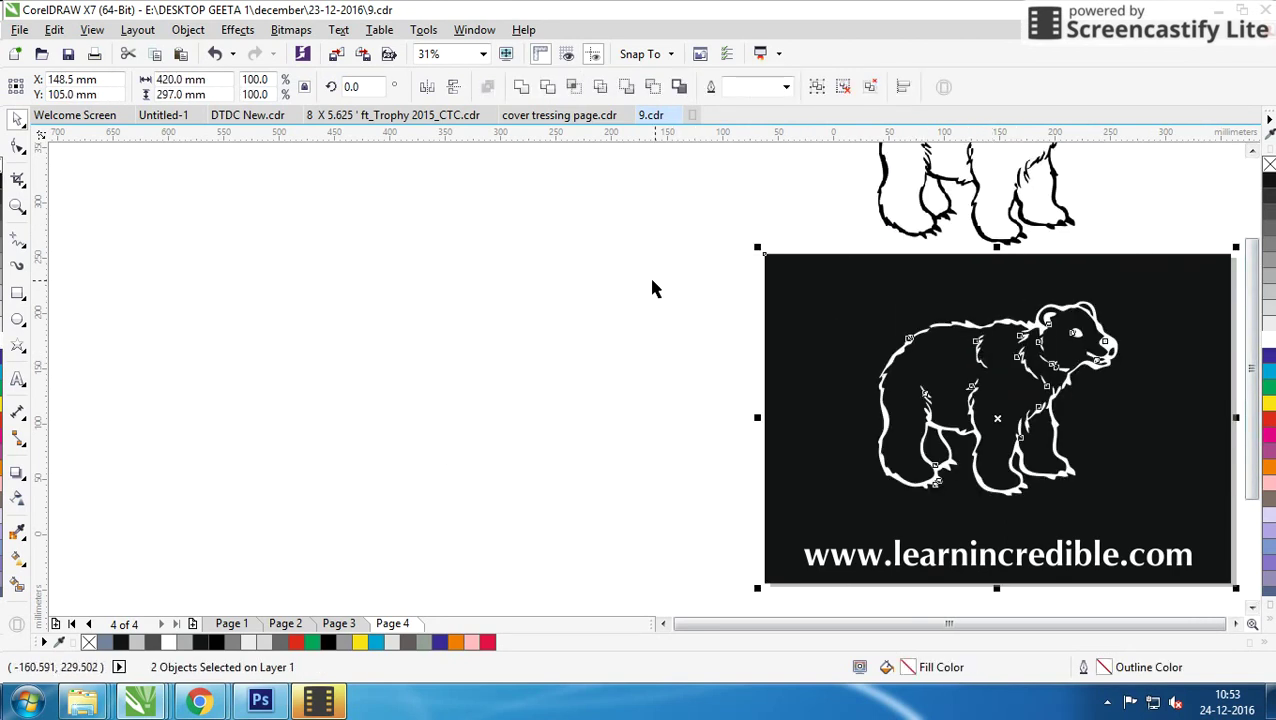
pyautogui.click(653, 281)
# Delete the small diamond-shaped leftover curve inside the white bear's nose.
pyautogui.scroll(-1, 1063, 390)
pyautogui.scroll(3, 645, 387)
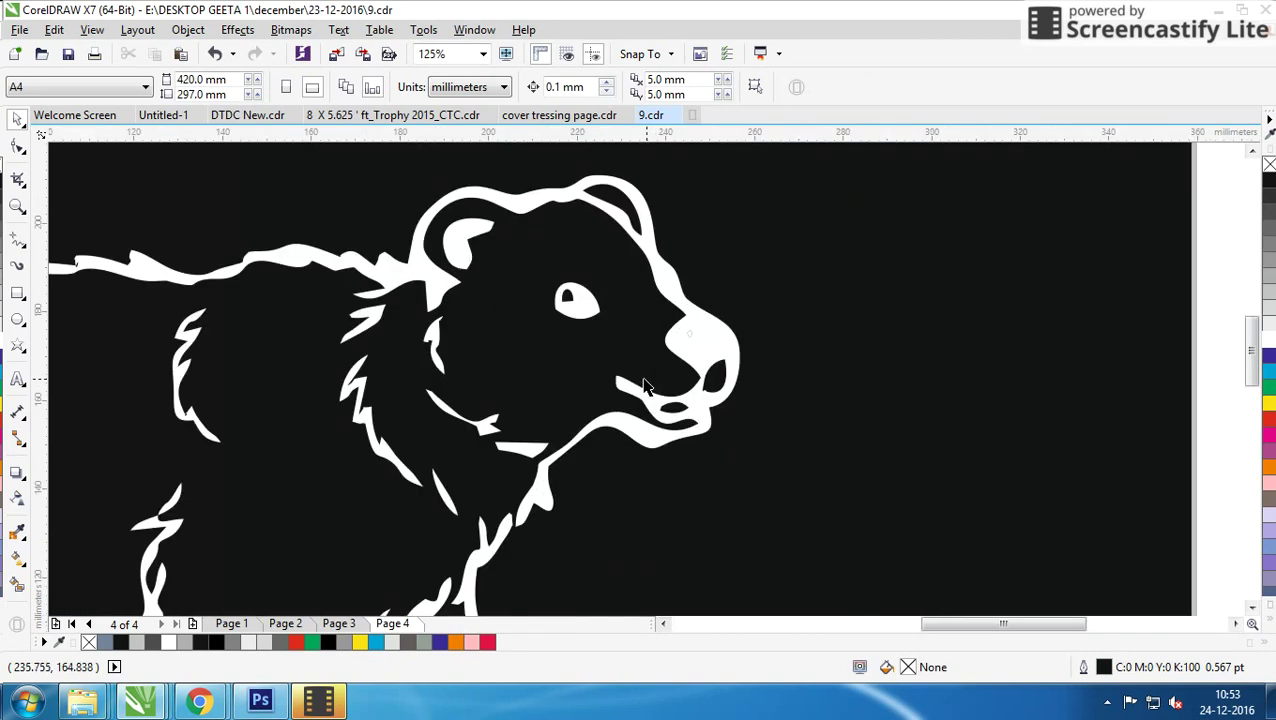
pyautogui.scroll(3, 683, 343)
pyautogui.click(642, 385)
pyautogui.scroll(-4, 642, 385)
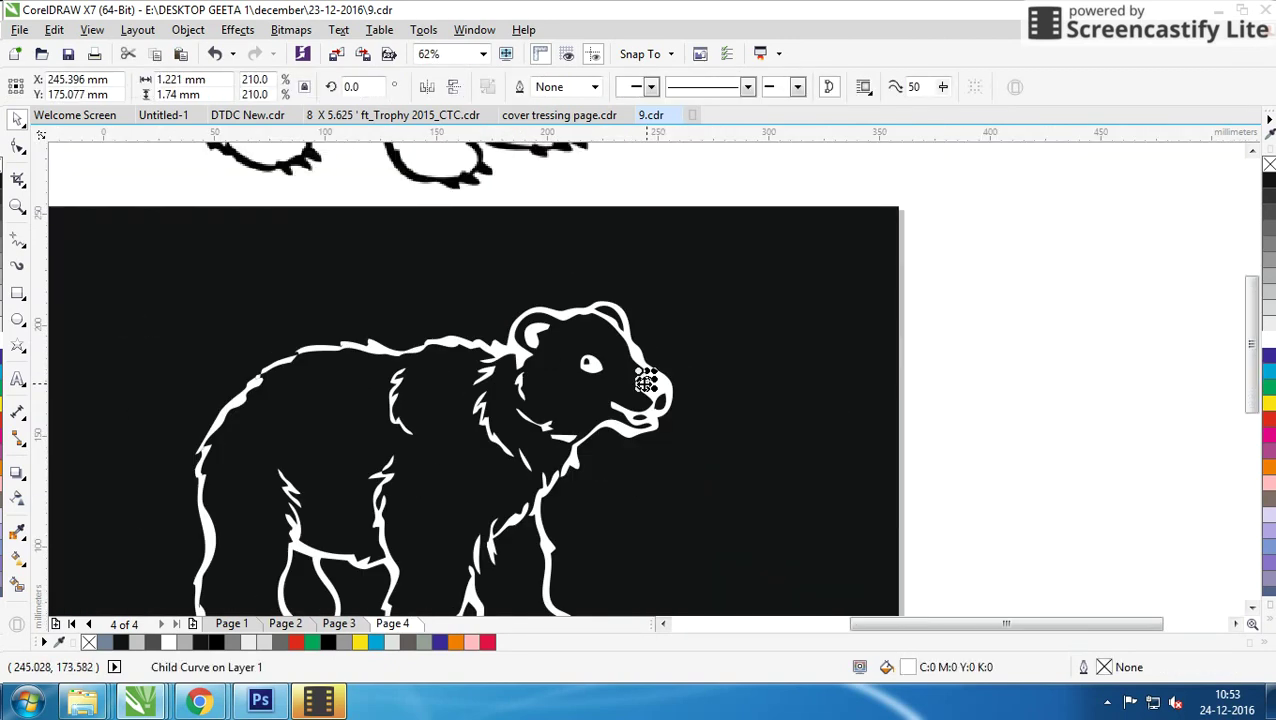
pyautogui.press('Escape')
# Place a copy of the white traced bear to the right of the page and fill it black.
pyautogui.click(646, 381)
pyautogui.scroll(-2, 646, 379)
pyautogui.moveTo(644, 379); pyautogui.dragTo(915, 371)
pyautogui.rightClick(915, 371)
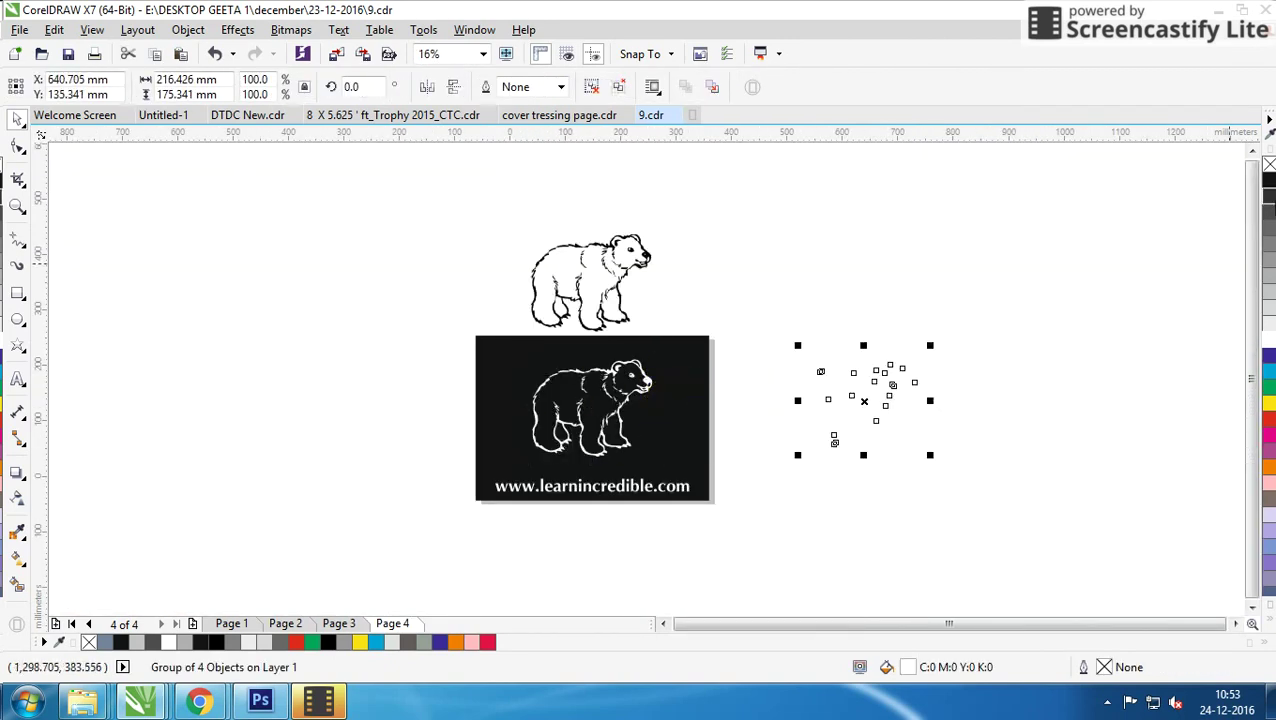
pyautogui.click(1267, 180)
pyautogui.click(1092, 346)
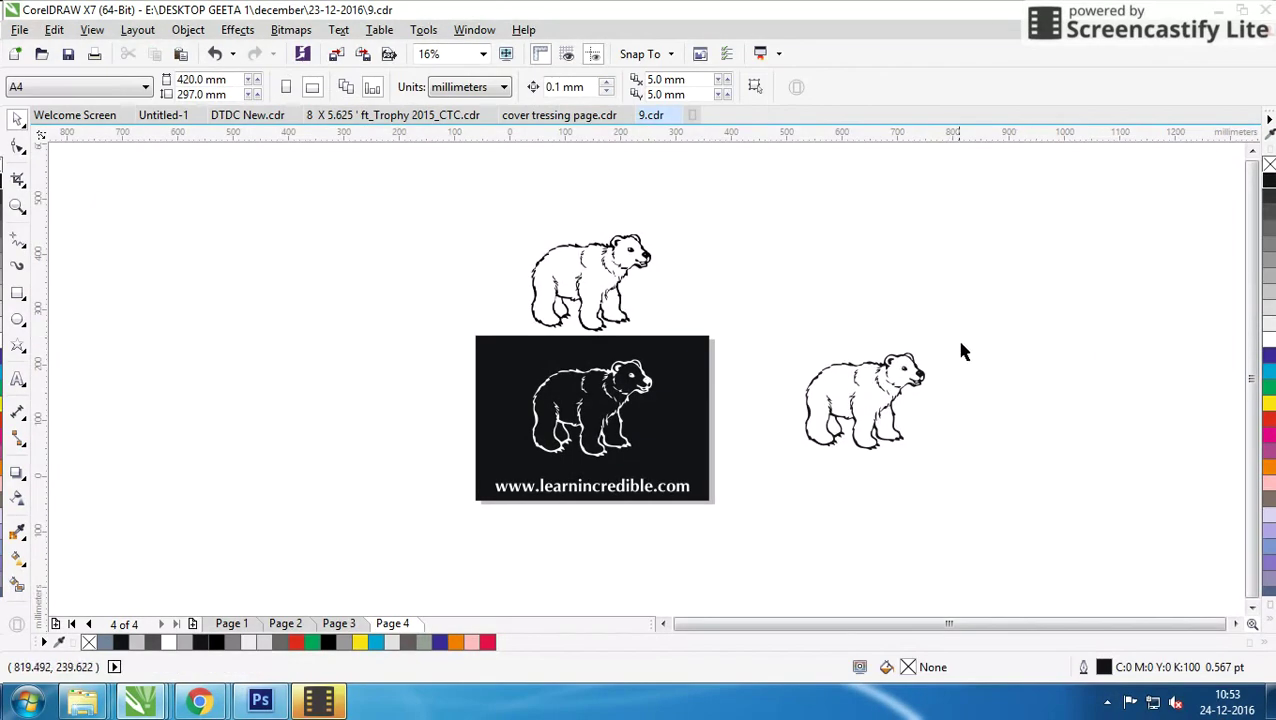
# Start a caption reading "PRINT THIS VEC" above the black bear copy and set its font to ARMY RUST.
pyautogui.scroll(1, 932, 352)
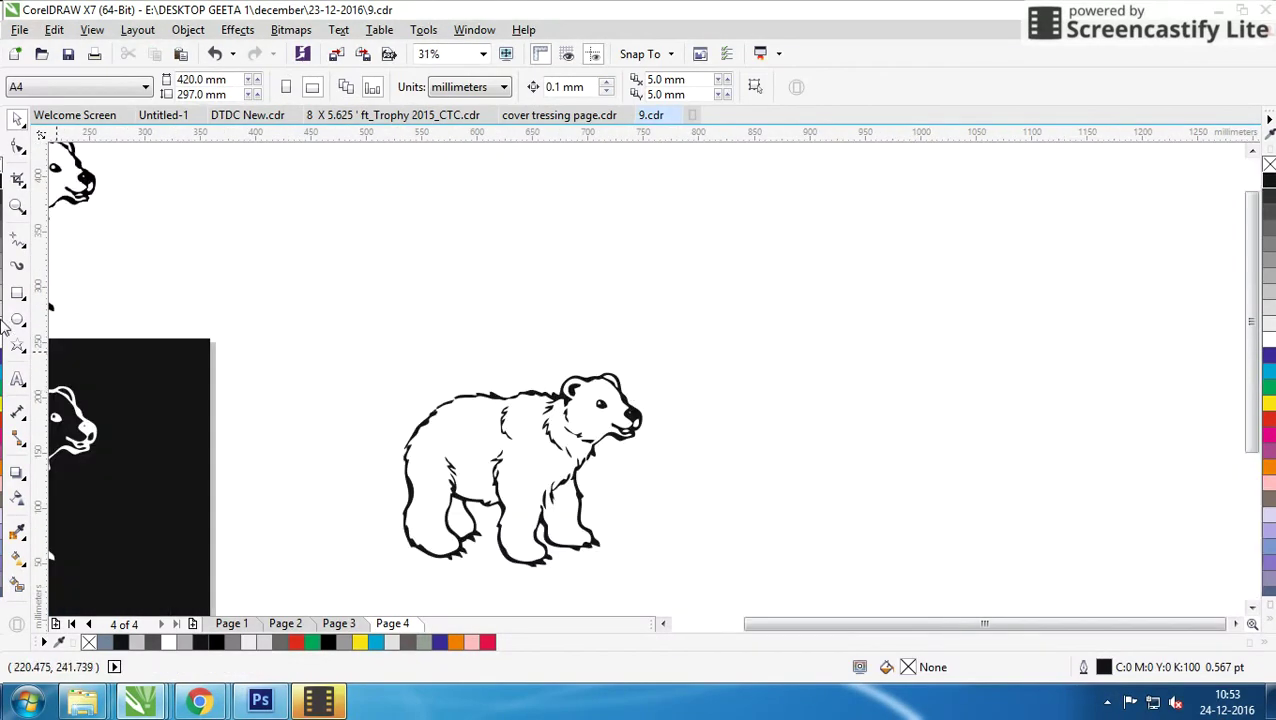
pyautogui.click(17, 381)
pyautogui.click(475, 354)
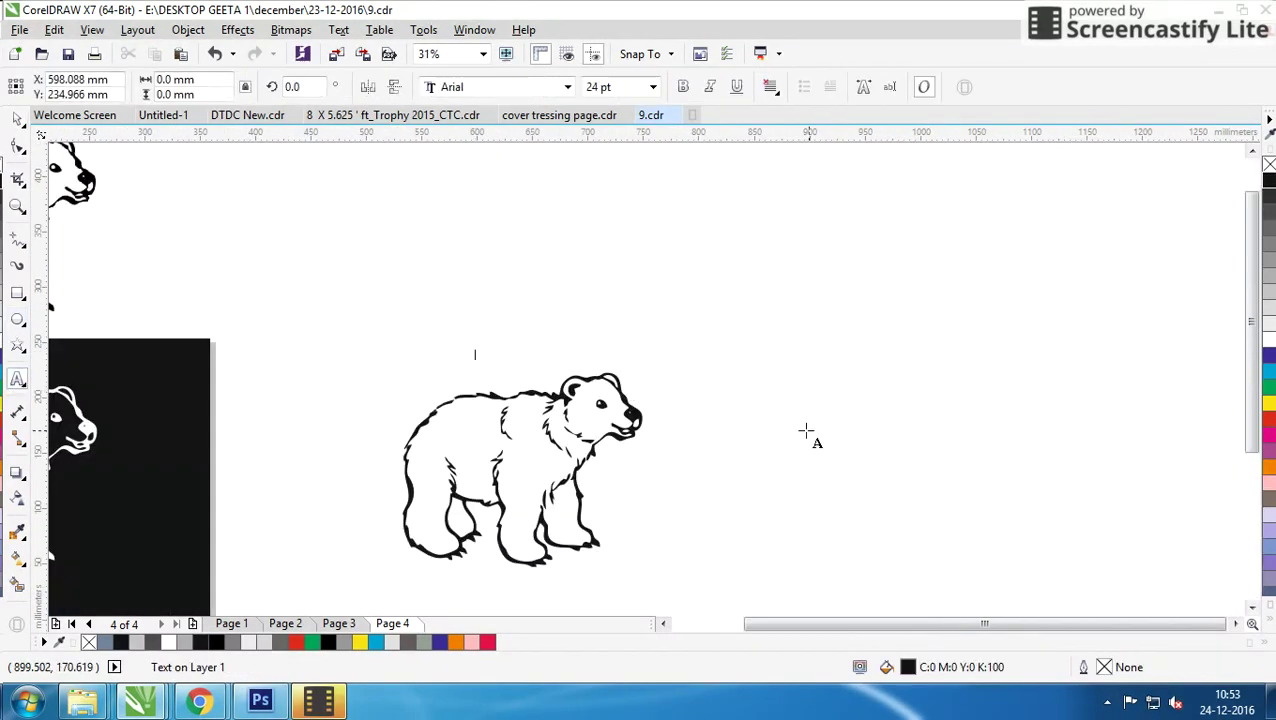
pyautogui.write('NPSRRF@TCA')
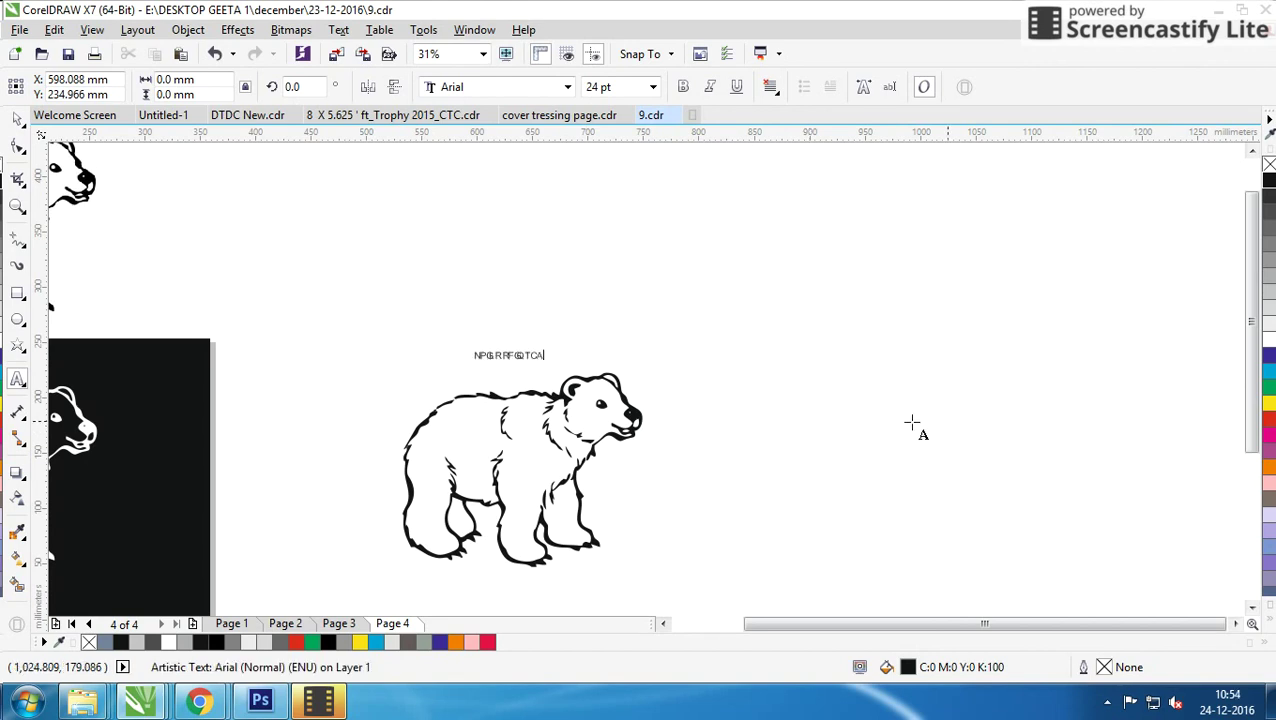
pyautogui.hotkey('ctrl', 'a')
pyautogui.click(567, 87)
pyautogui.click(480, 127)
pyautogui.scroll(3, 498, 344)
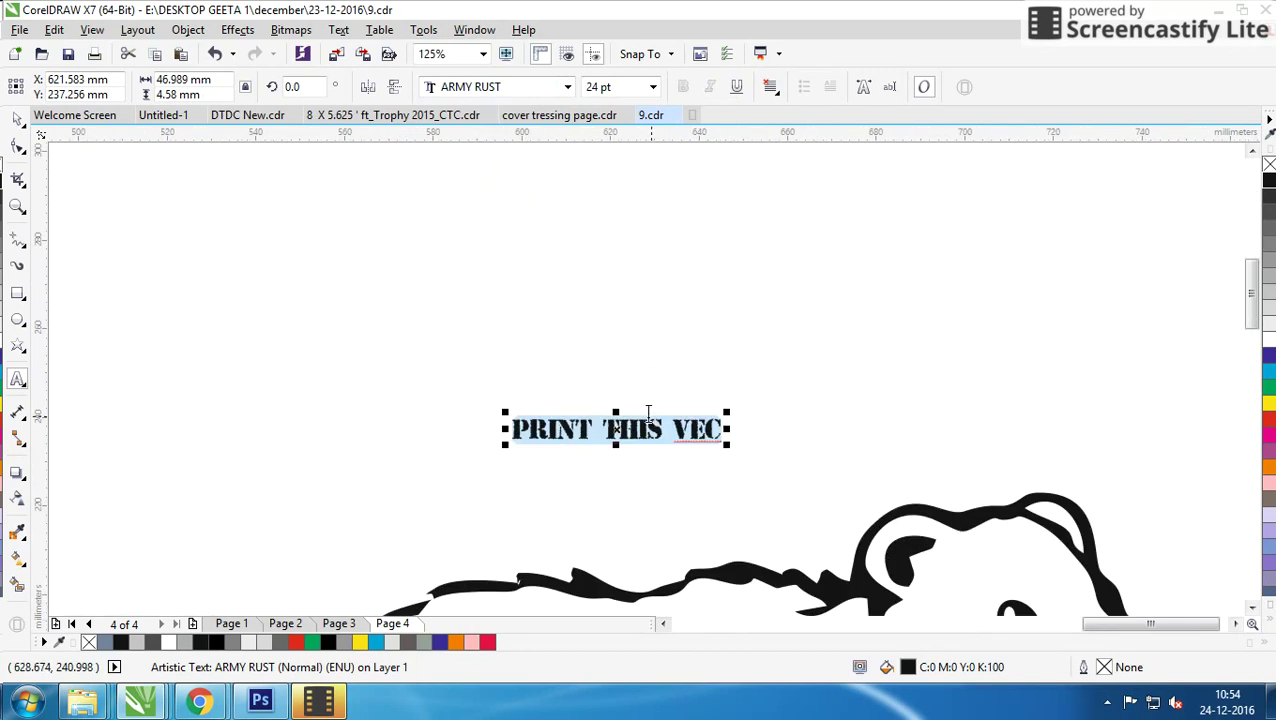
# Complete the caption on three lines: "PRINT THIS VECTOR FILE", "NOT A JPG", "THIS WILL GIVE YOU BETTER RESULT".
pyautogui.write('TOR FILE')
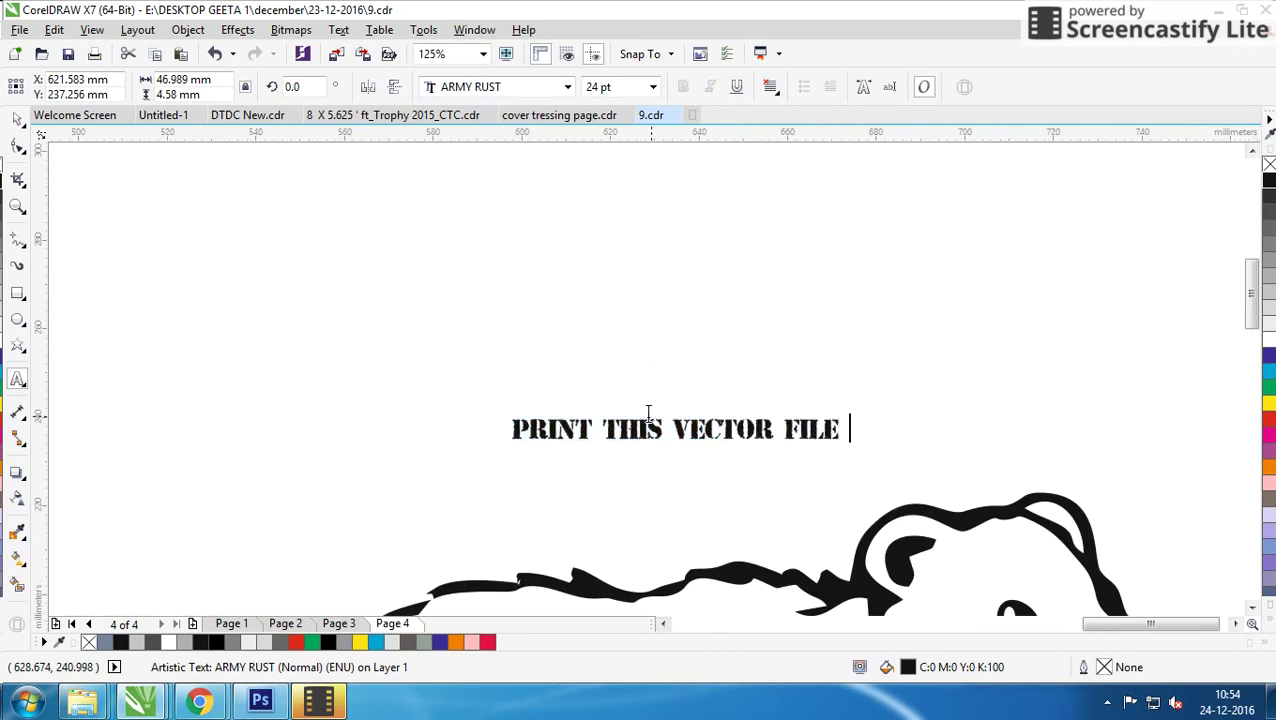
pyautogui.write('NOT A')
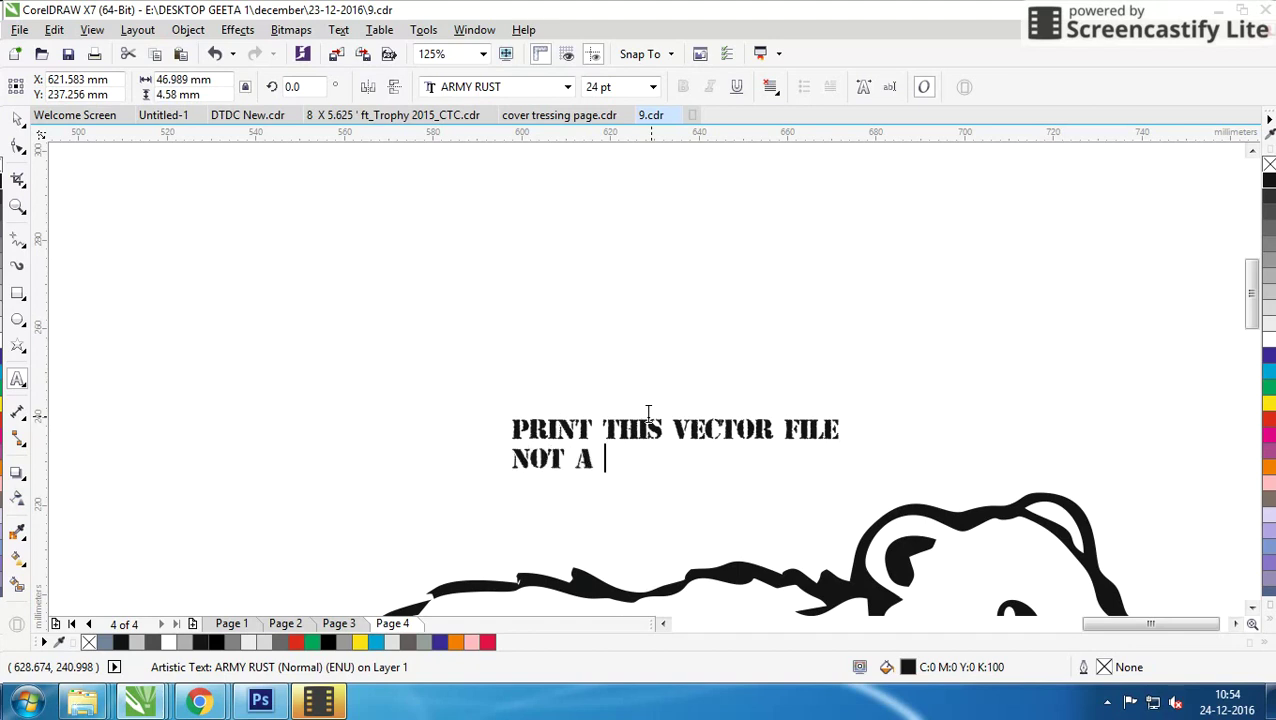
pyautogui.write('HIS WILL GIVE')
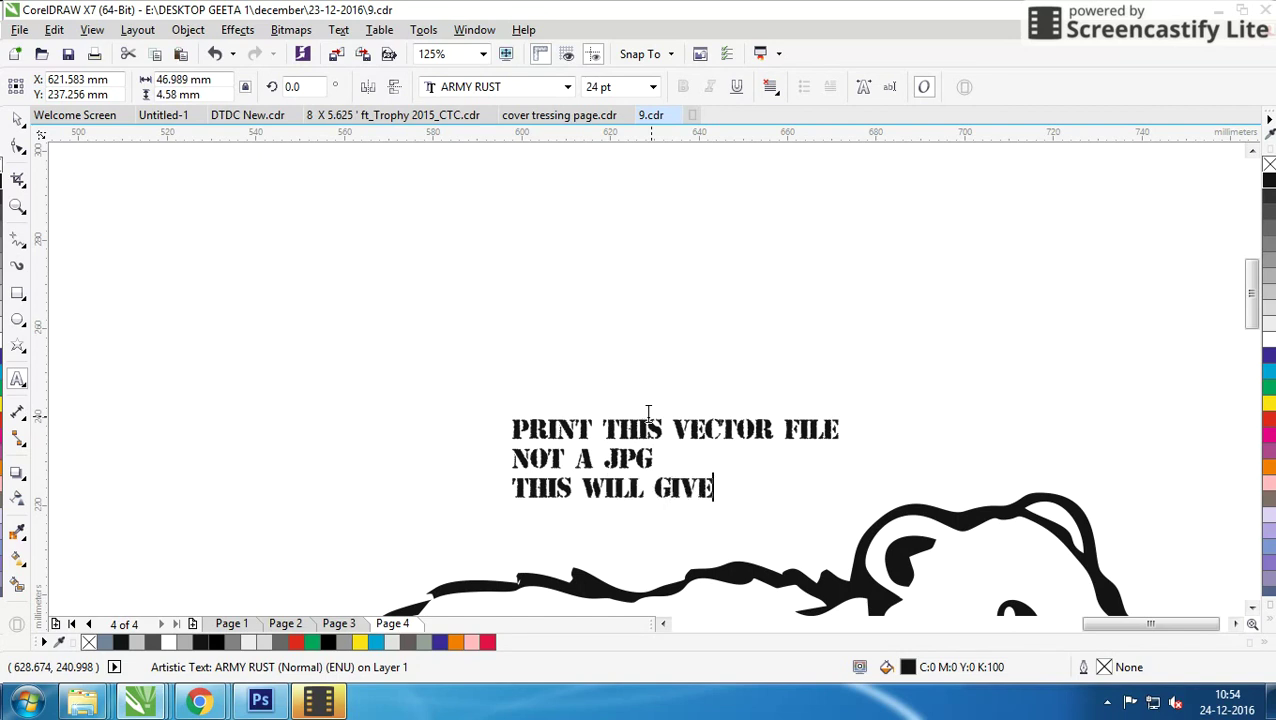
pyautogui.write(' T')
pyautogui.press('BackSpace')
pyautogui.write('YOU')
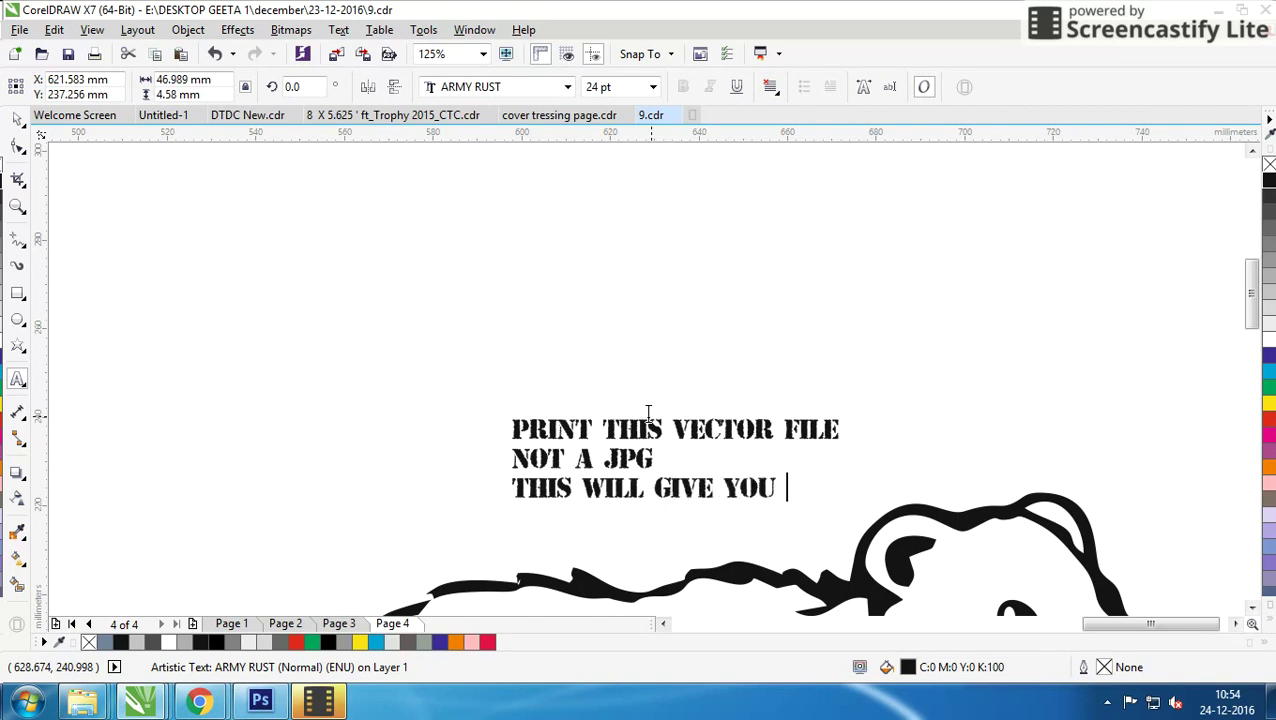
pyautogui.write(' BETTER RESULT')
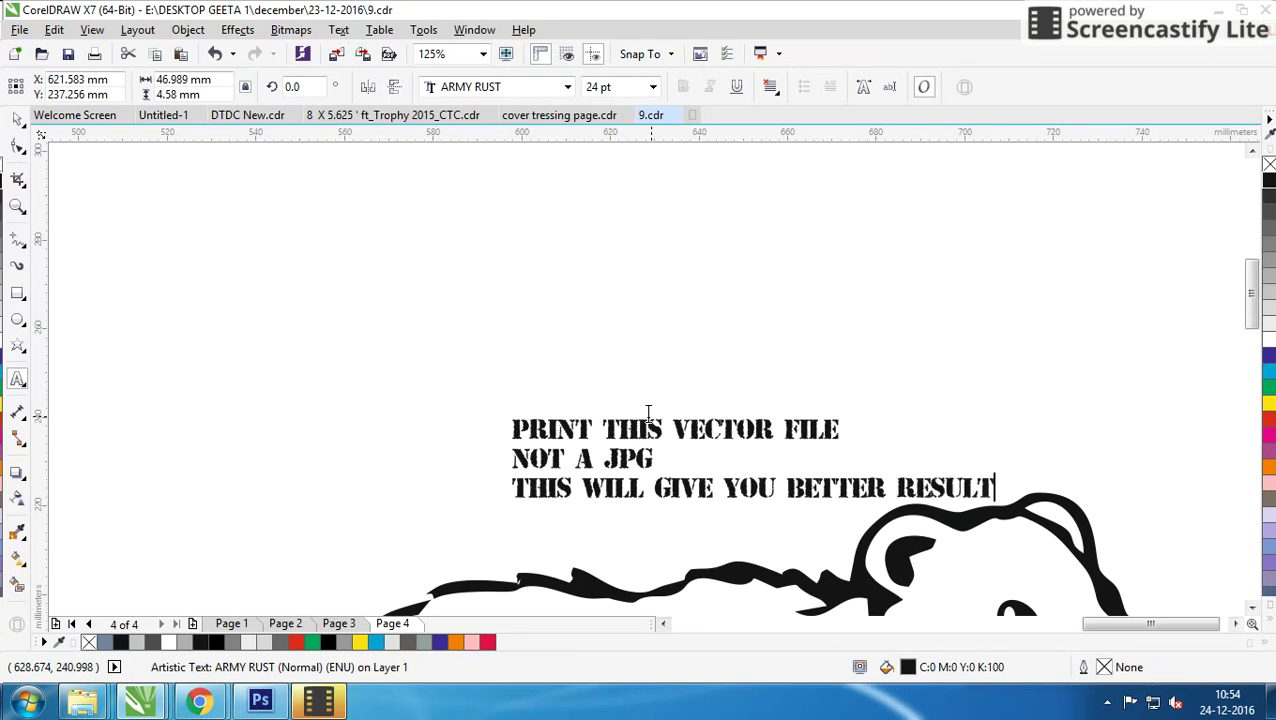
pyautogui.click(17, 119)
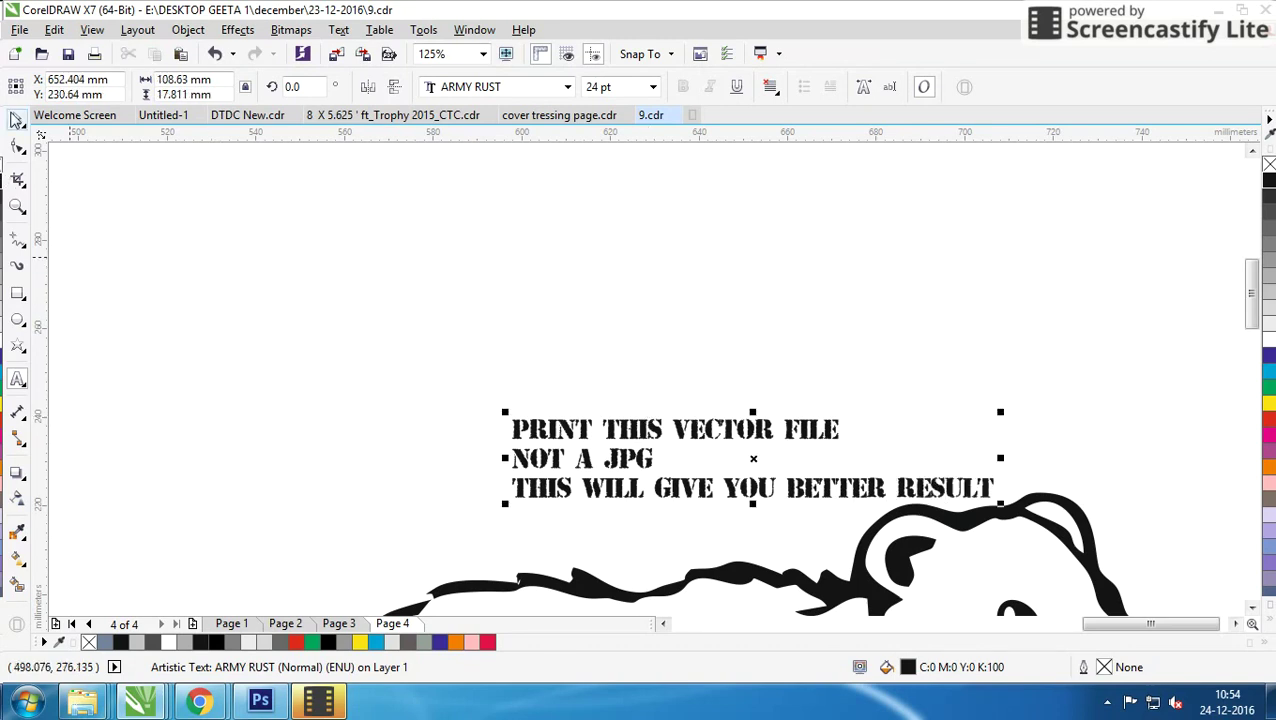
# Place a copy of the three-line caption above the original, slightly to its left.
pyautogui.scroll(-2, 650, 392)
pyautogui.moveTo(650, 392); pyautogui.dragTo(572, 182)
pyautogui.rightClick(572, 182)
# Replace the upper caption copy's text with three lines: "FOR BEST PRINTING", "PRINT A POSITIVE", "FROM THIS FILE".
pyautogui.doubleClick(571, 183)
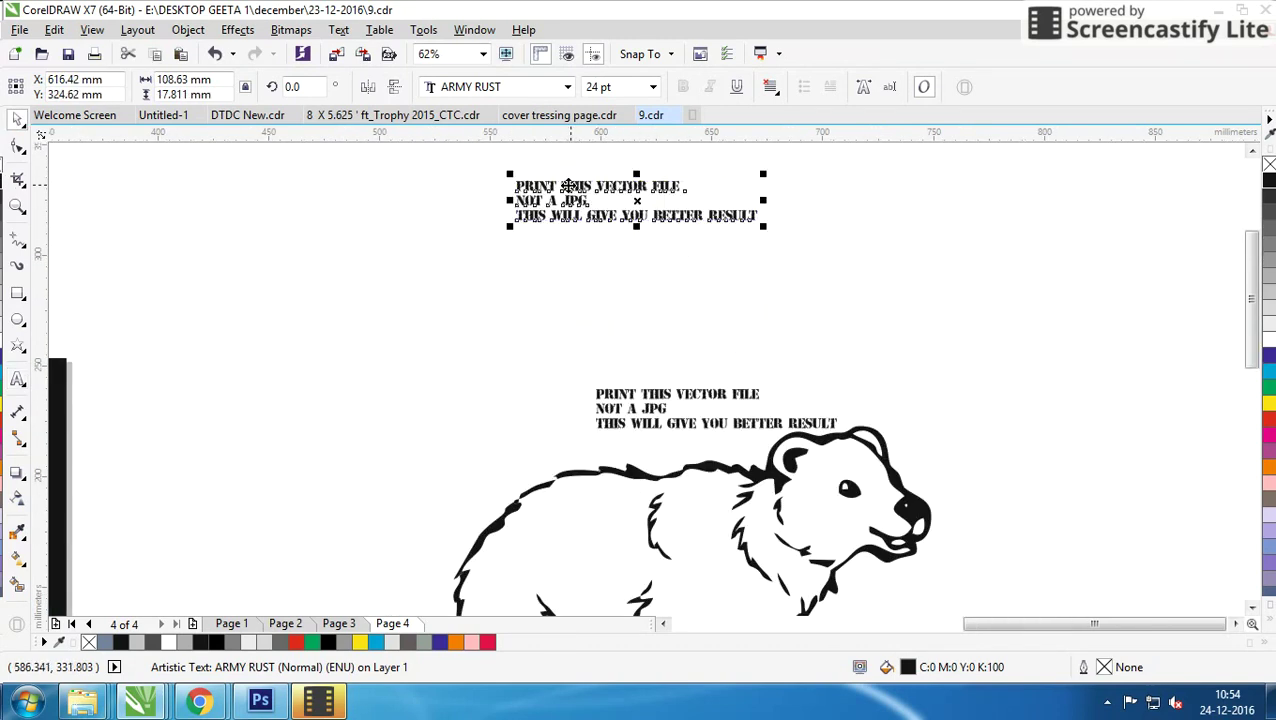
pyautogui.scroll(2, 650, 215)
pyautogui.hotkey('ctrl', 'a')
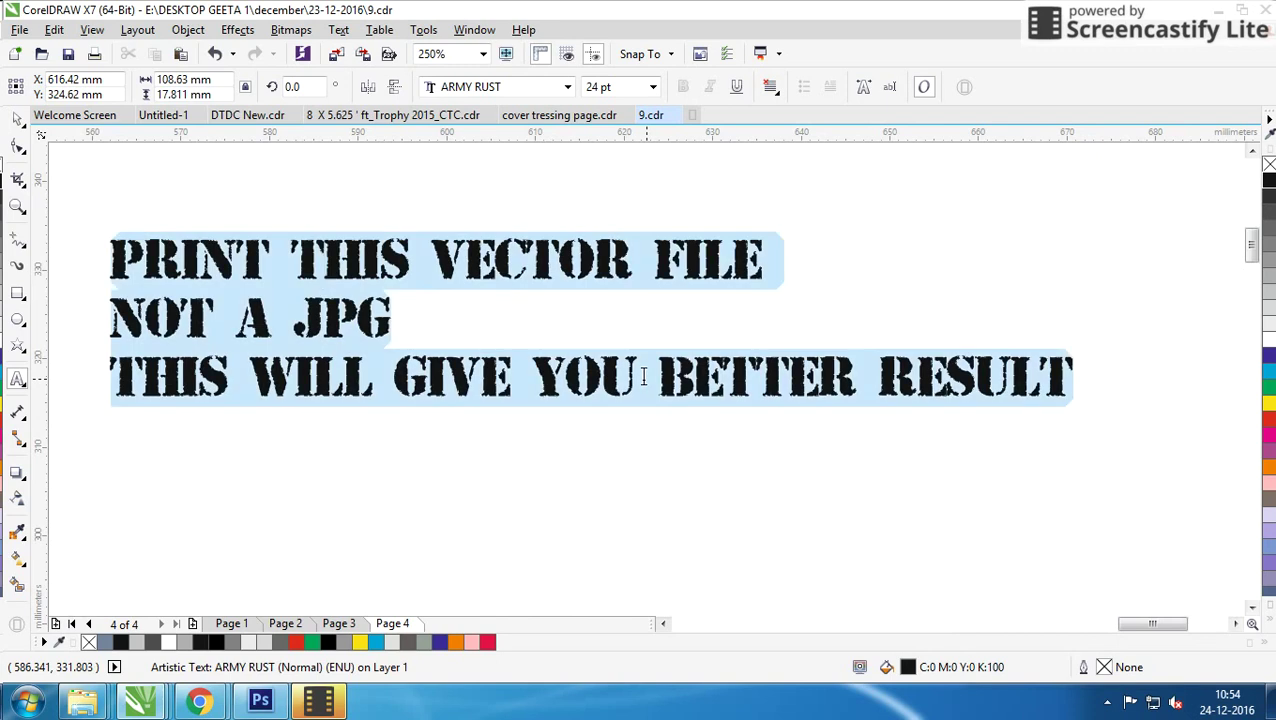
pyautogui.write('FOR')
pyautogui.write('M')
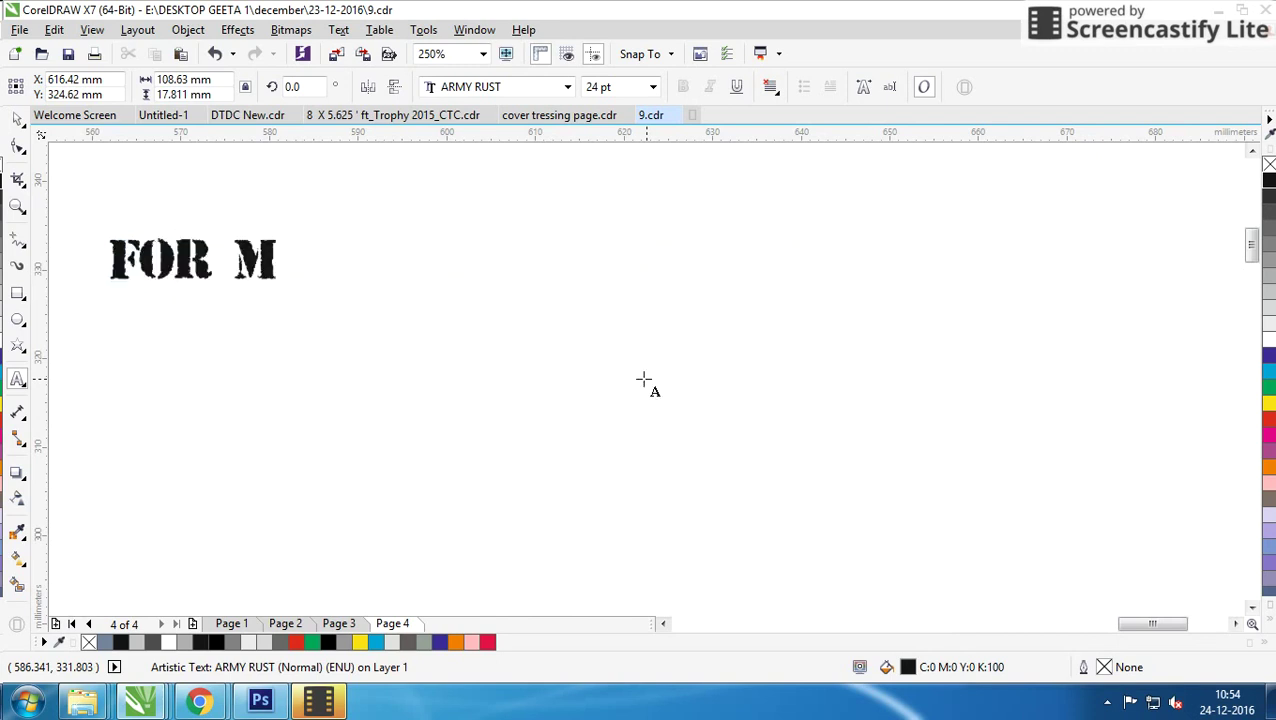
pyautogui.press('BackSpace')
pyautogui.write('BEST PRINT')
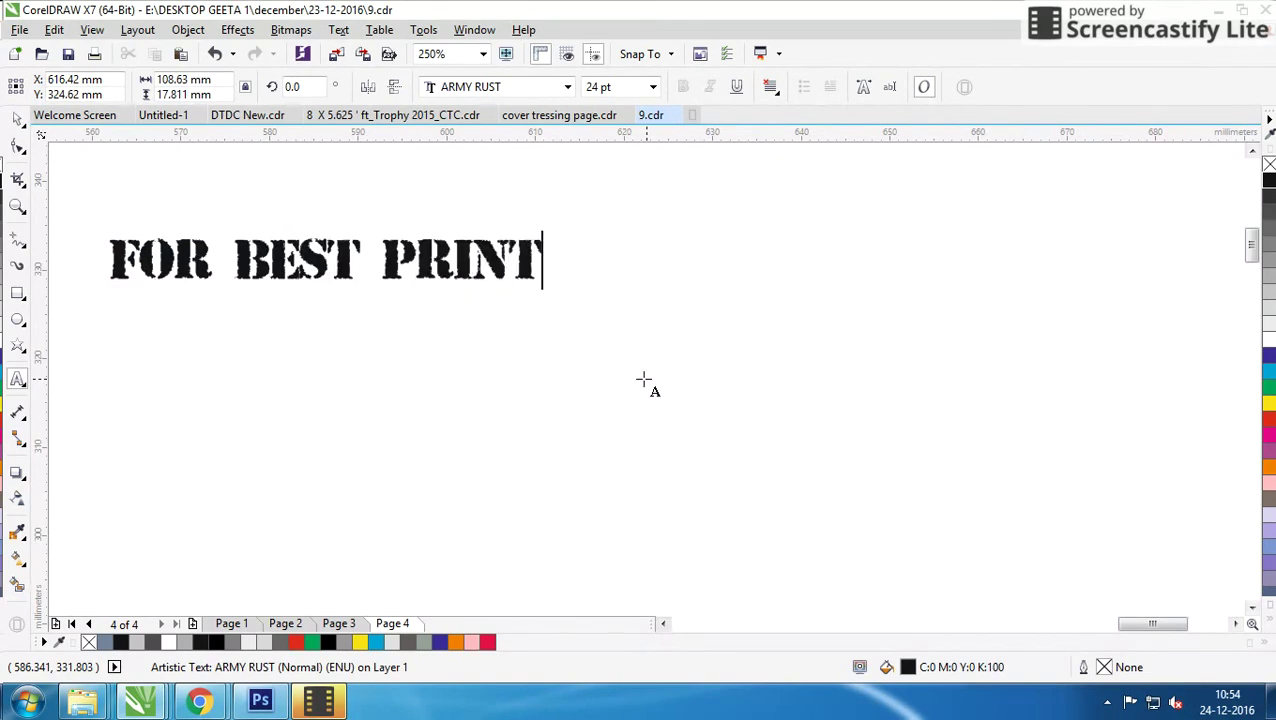
pyautogui.write('INGPRI')
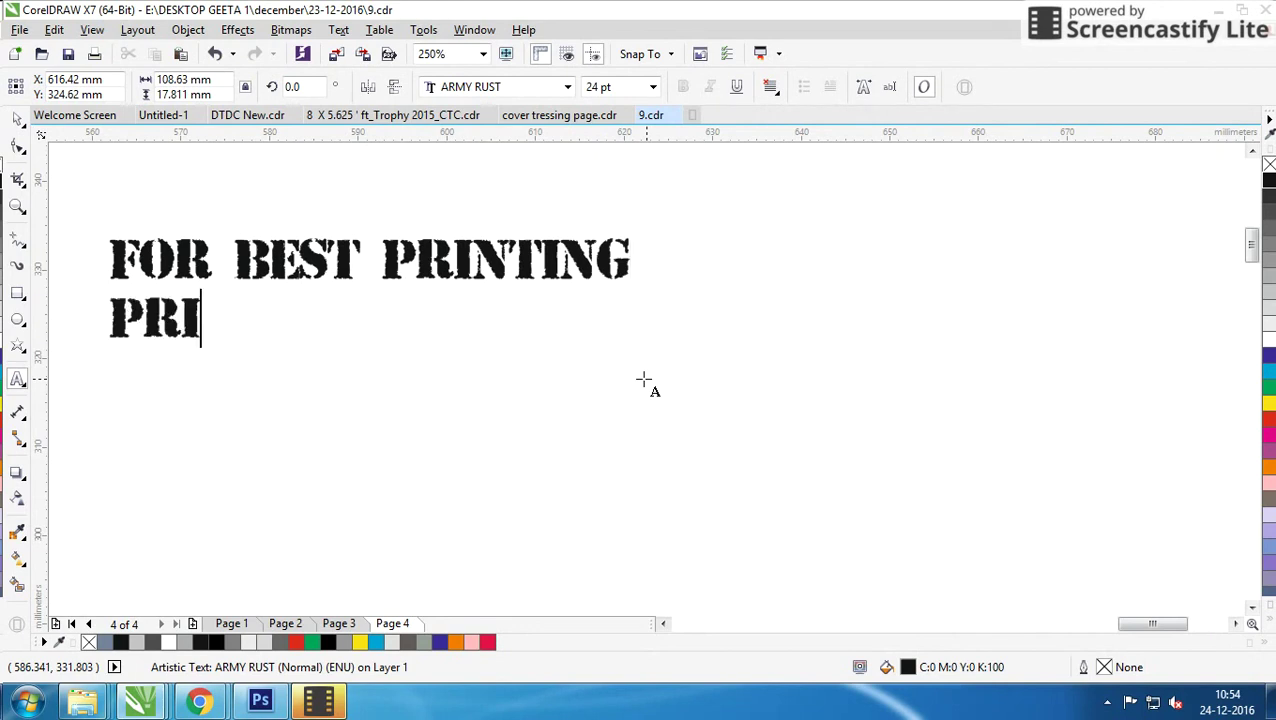
pyautogui.write('NT A POSITIV')
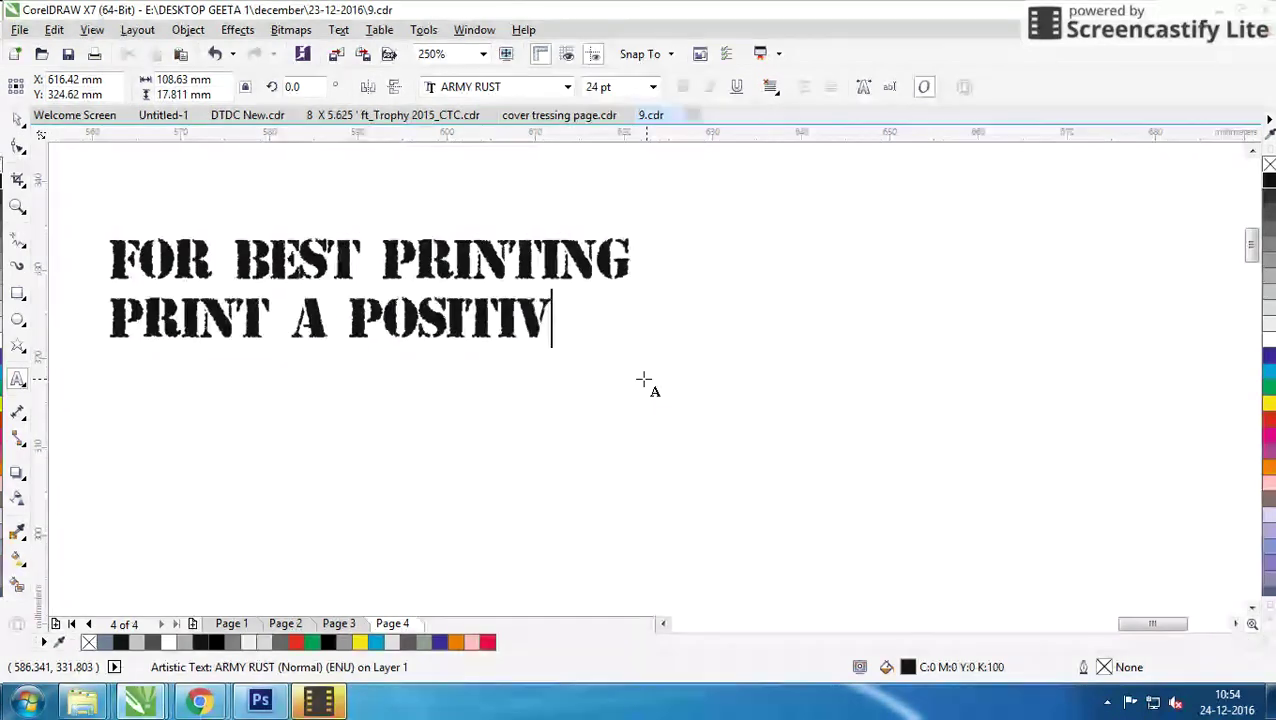
pyautogui.write('E FROM THIS')
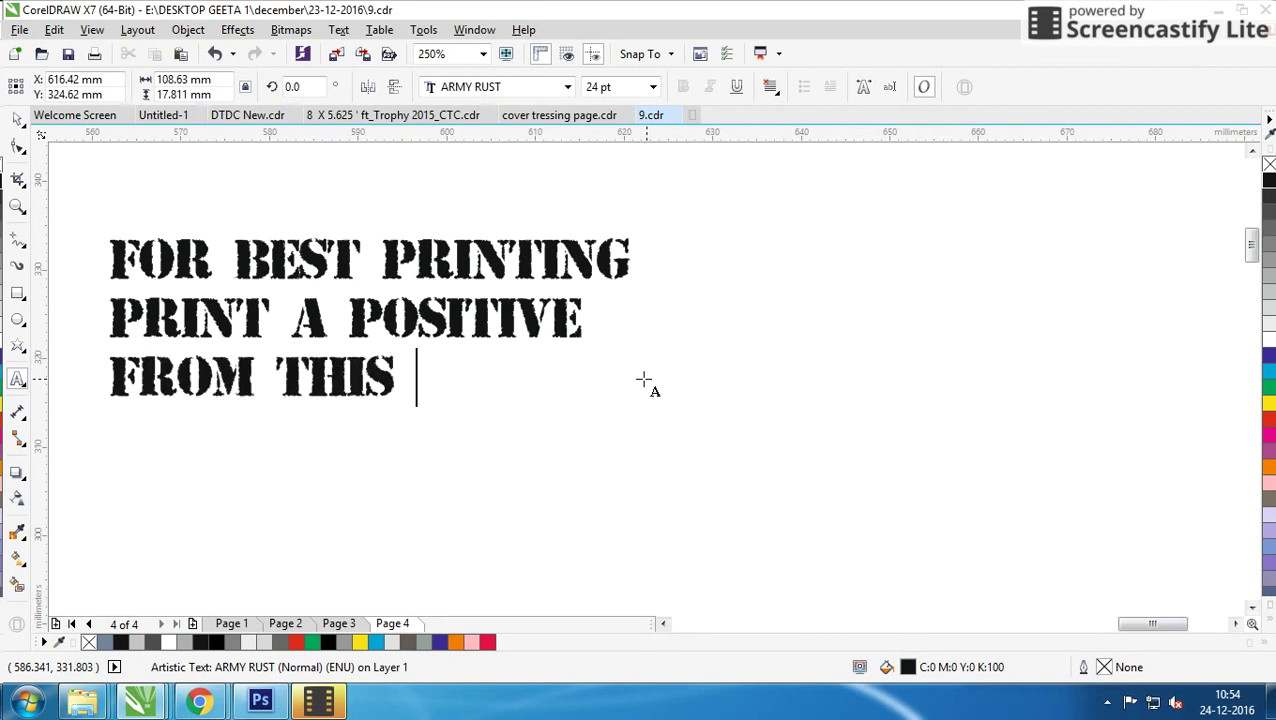
pyautogui.write(' FILE')
# Add a fourth line to the upper caption reading "& THEN JUST SEE THE DETAIL BEST WORK YOUR PRINTER DOES" and finish text editing.
pyautogui.press('Return')
pyautogui.write('& ')
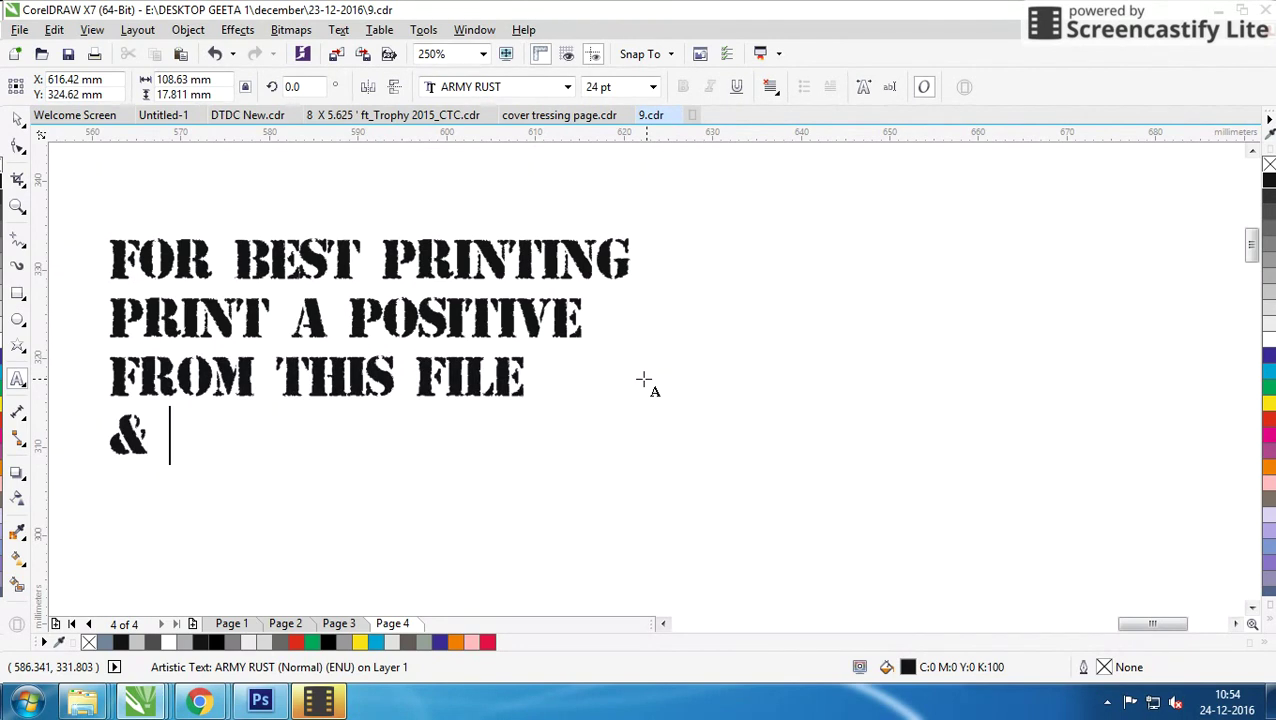
pyautogui.write('THEN JUST S')
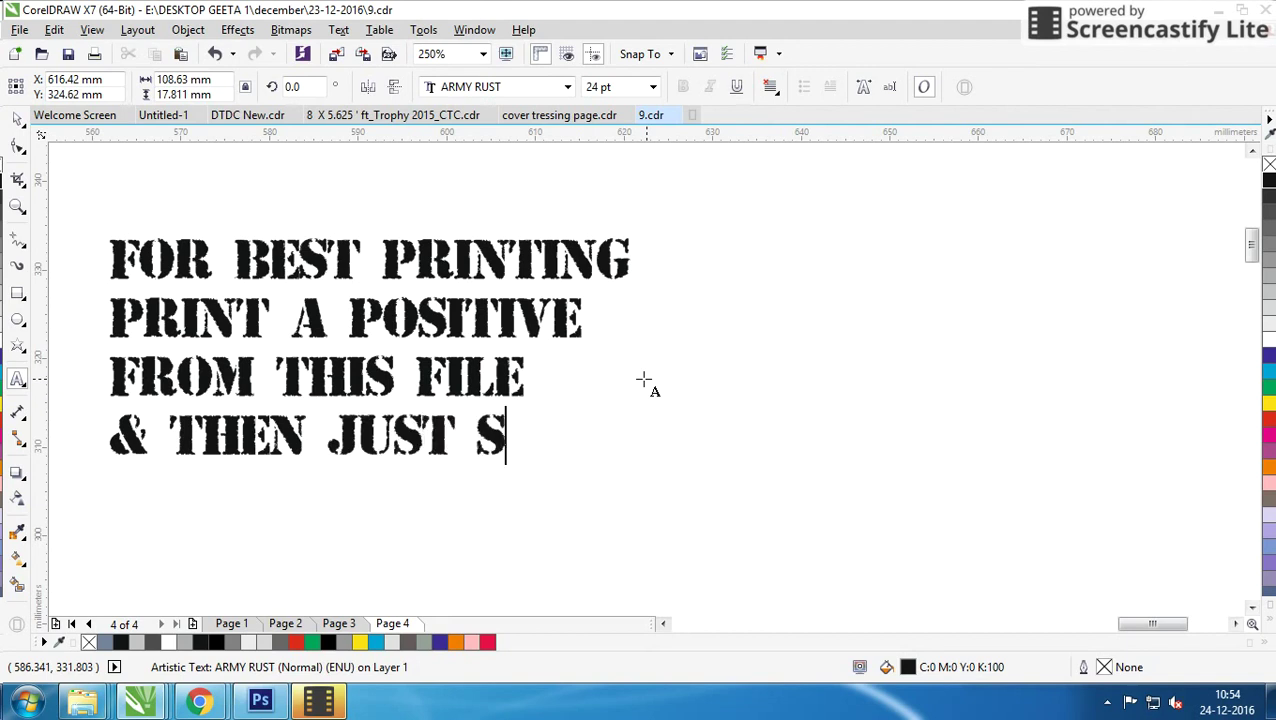
pyautogui.write('EE THE DE')
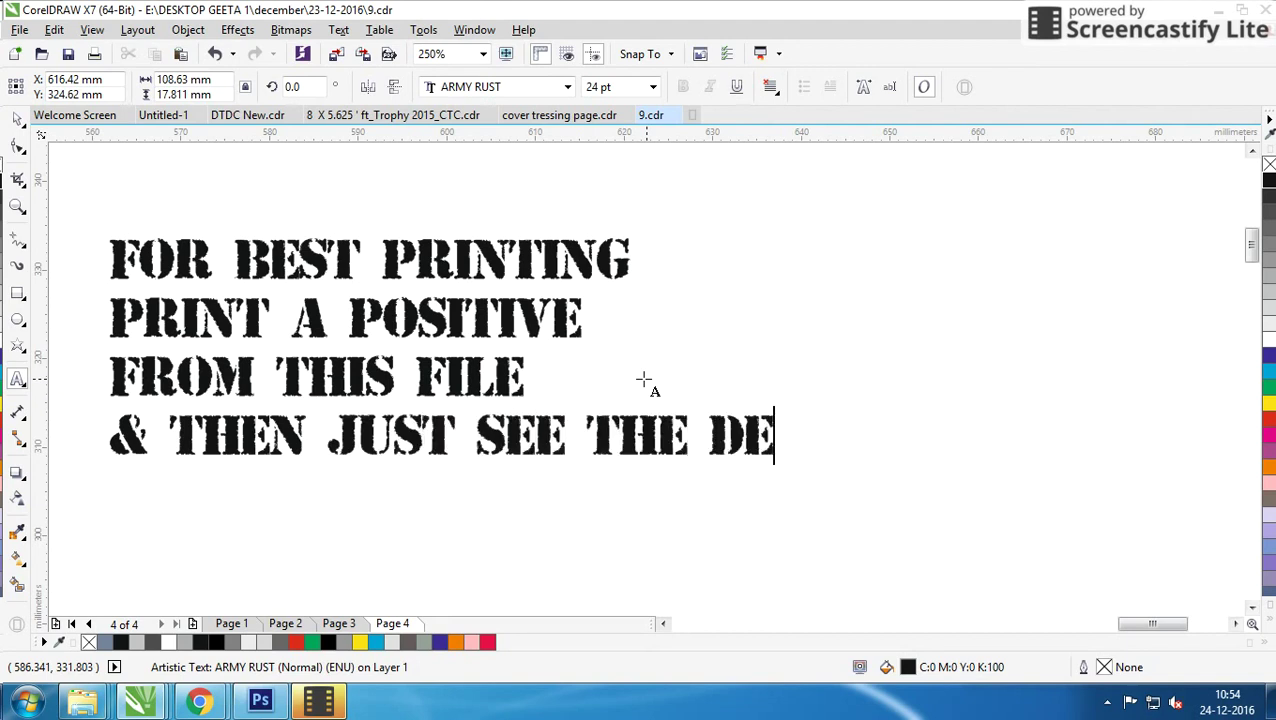
pyautogui.write('TAIL')
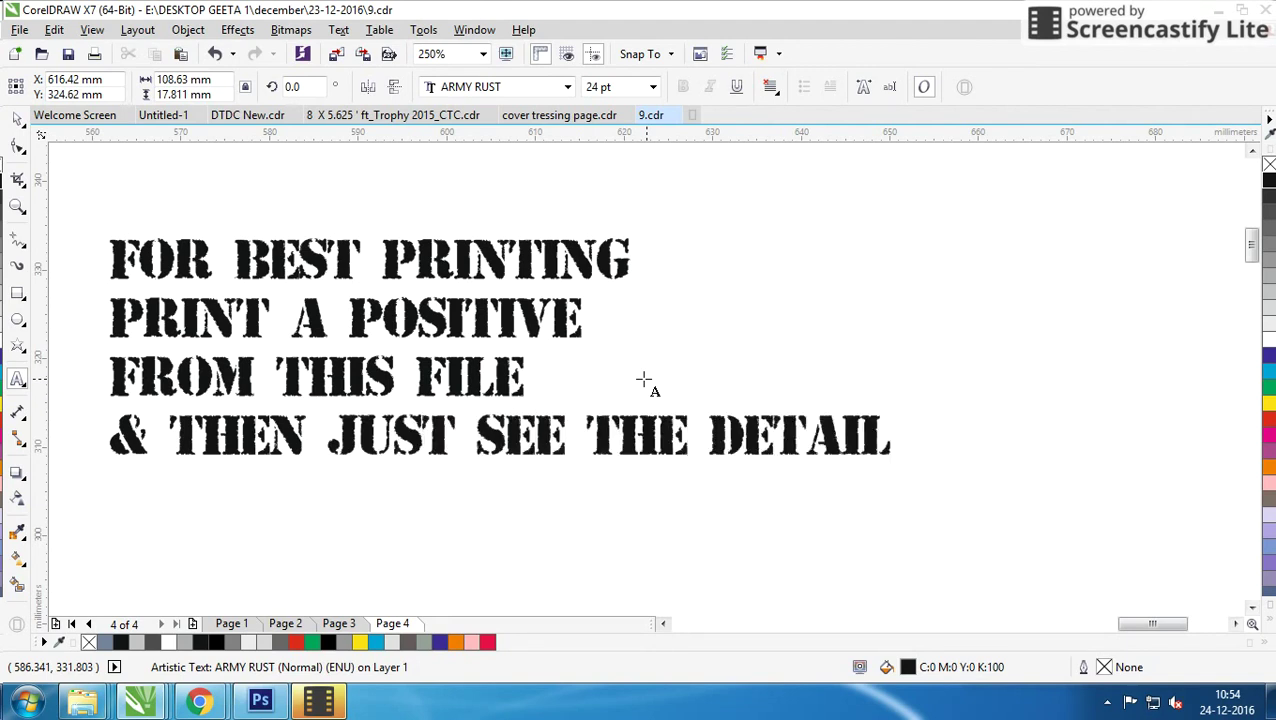
pyautogui.write(' BEST WORK ')
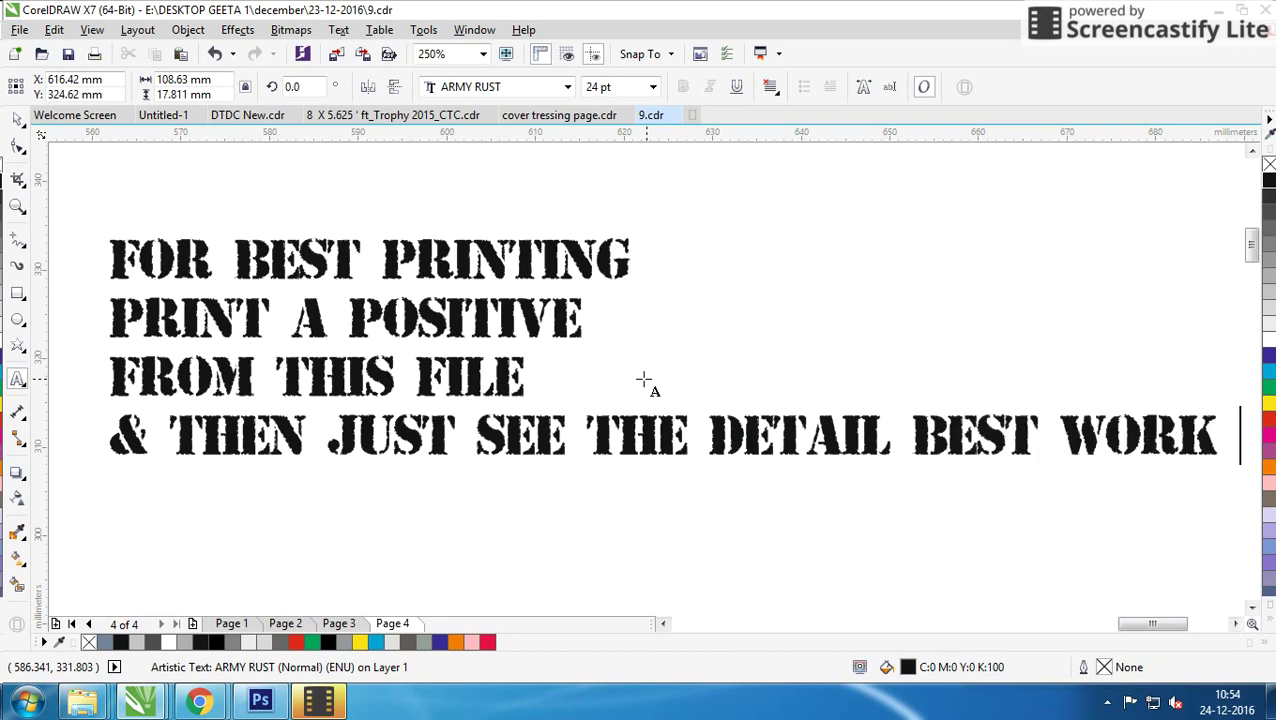
pyautogui.write('YOUR PRINTIER DOES')
pyautogui.scroll(-3, 637, 384)
pyautogui.press('Escape')
pyautogui.click(17, 119)
pyautogui.click(318, 702)
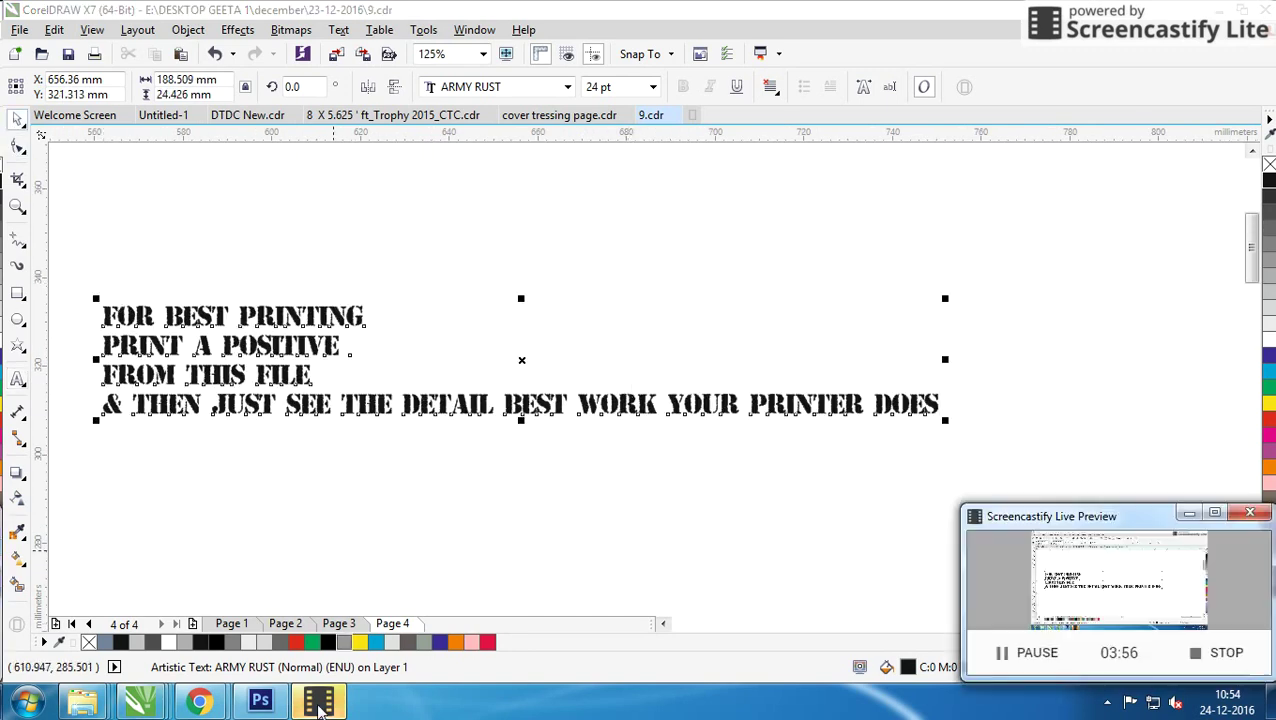